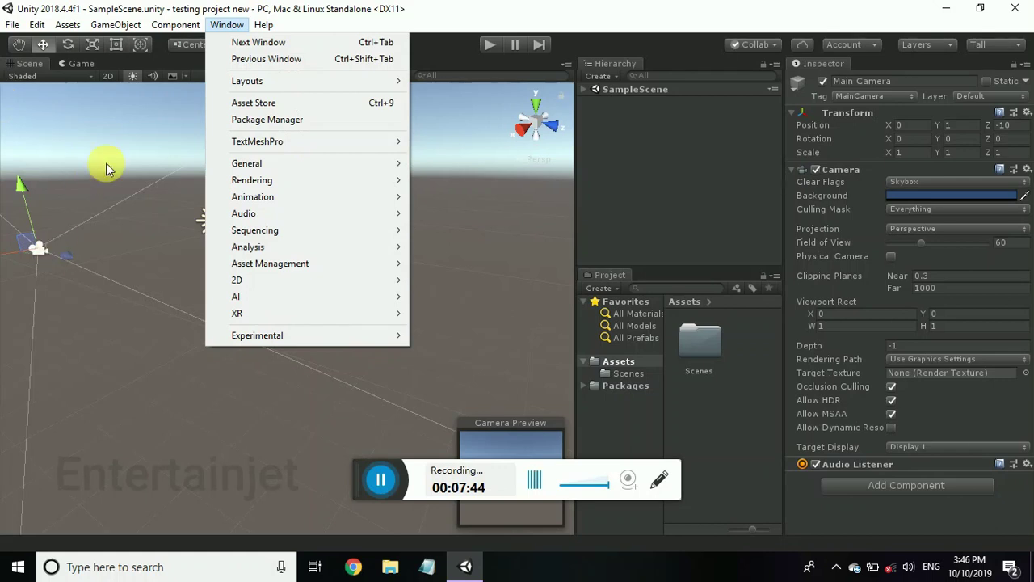
# Add a Cube to SampleScene next to the Main Camera and Directional Light.
pyautogui.click(525, 240)
pyautogui.click(564, 190)
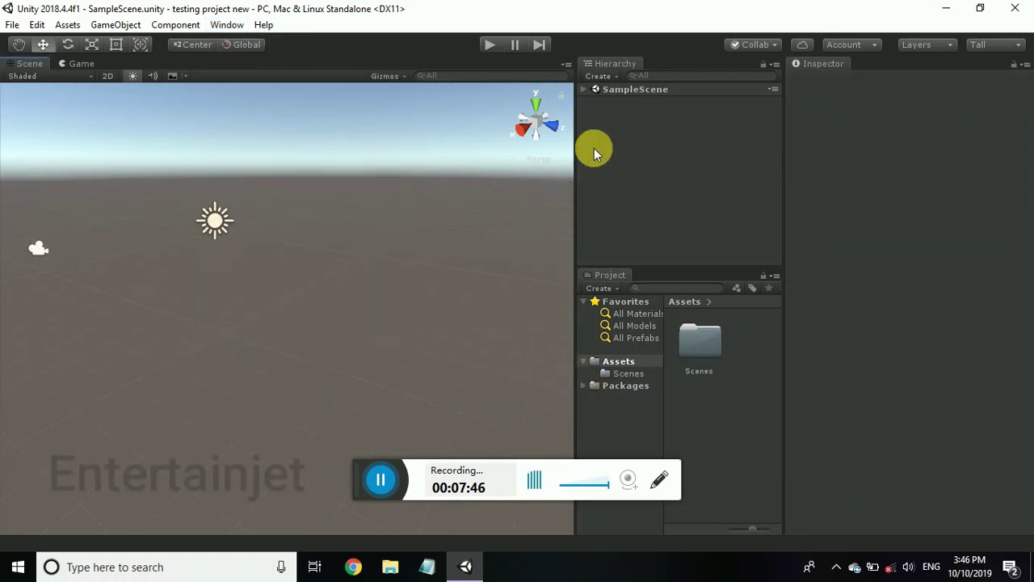
pyautogui.rightClick(611, 110)
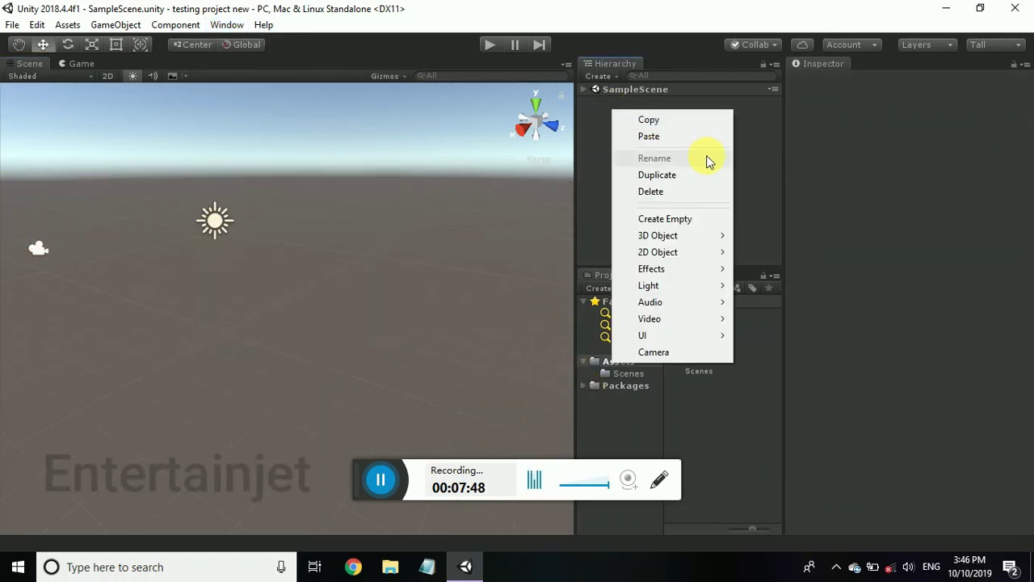
pyautogui.moveTo(707, 237)
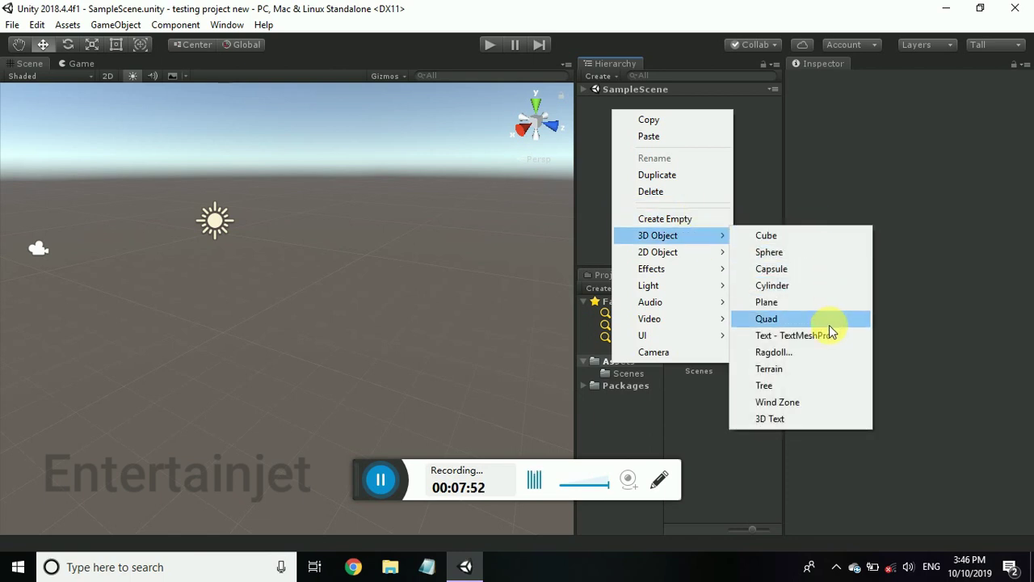
pyautogui.click(812, 242)
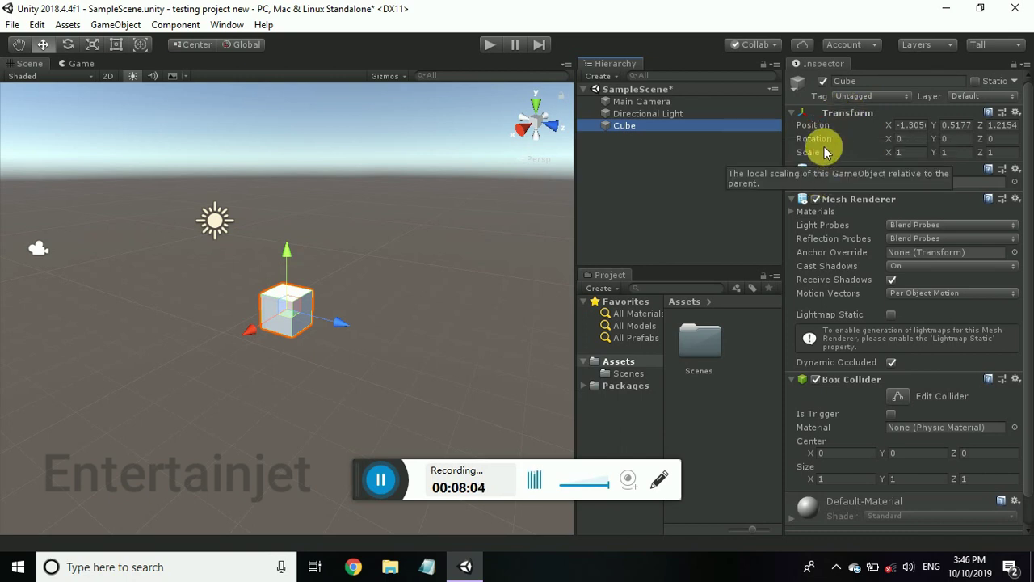
pyautogui.click(822, 81)
pyautogui.click(822, 82)
pyautogui.click(850, 97)
pyautogui.click(850, 97)
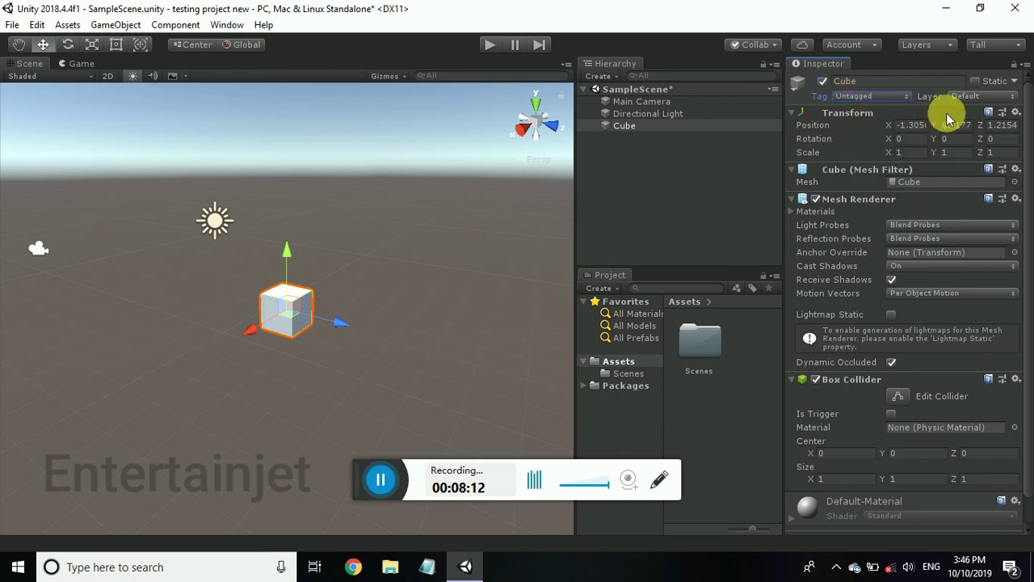
pyautogui.click(1003, 98)
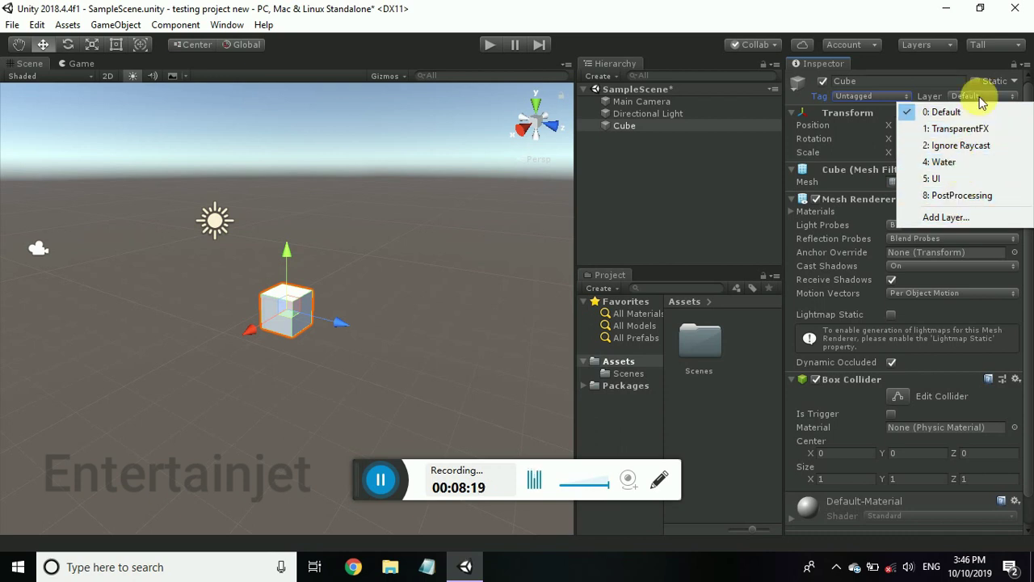
pyautogui.click(989, 113)
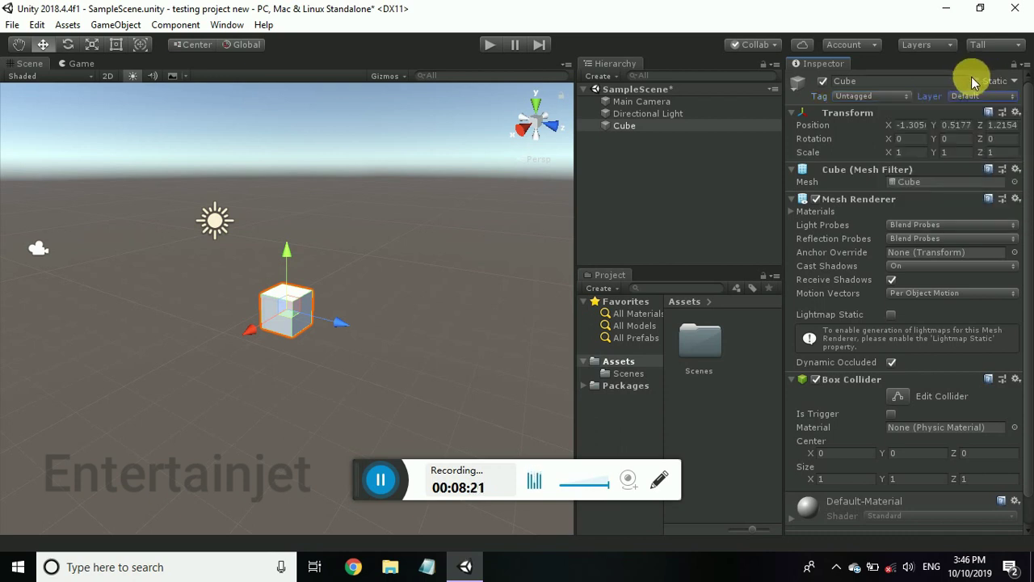
pyautogui.click(975, 82)
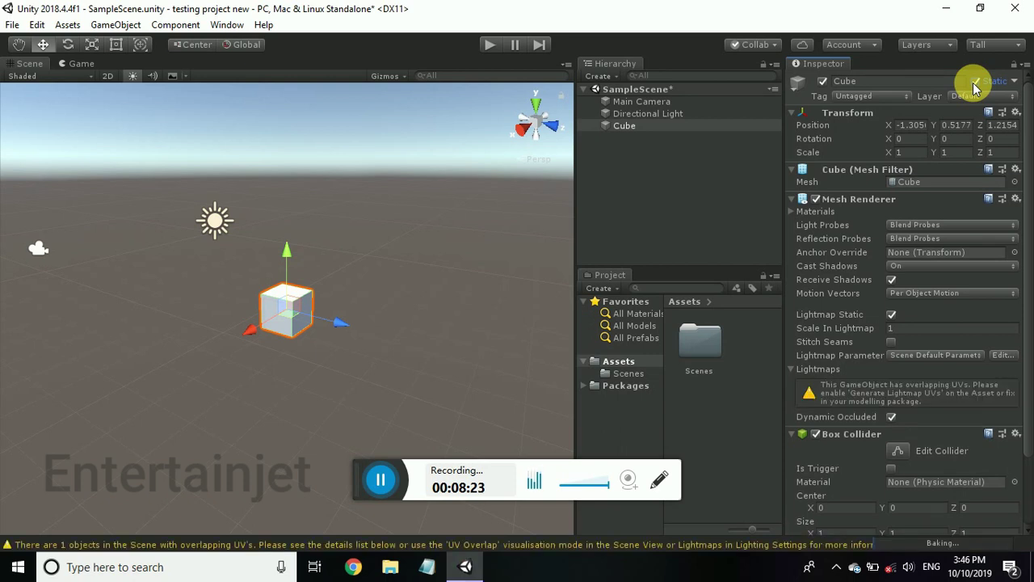
pyautogui.click(975, 83)
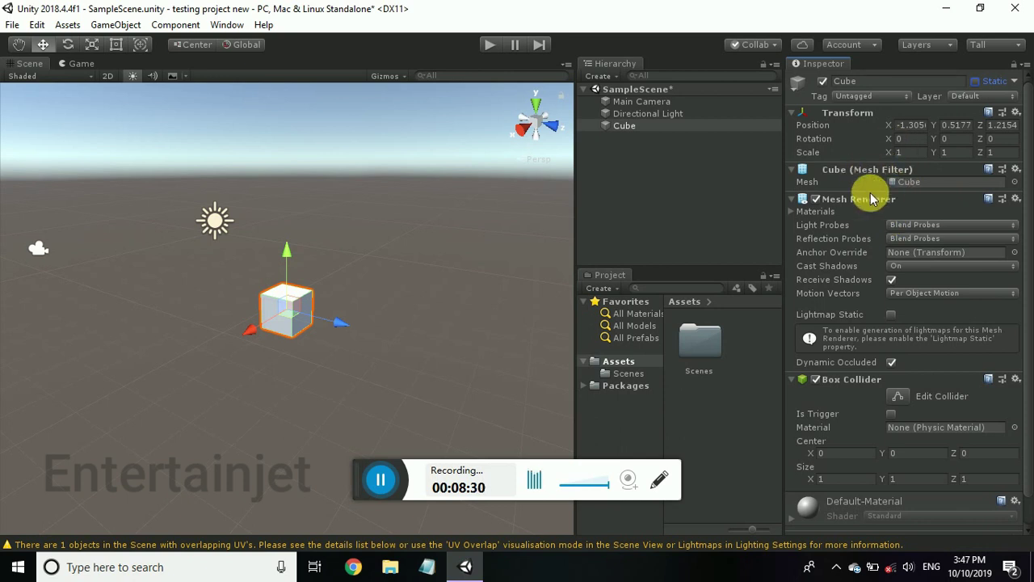
pyautogui.click(906, 185)
pyautogui.doubleClick(905, 184)
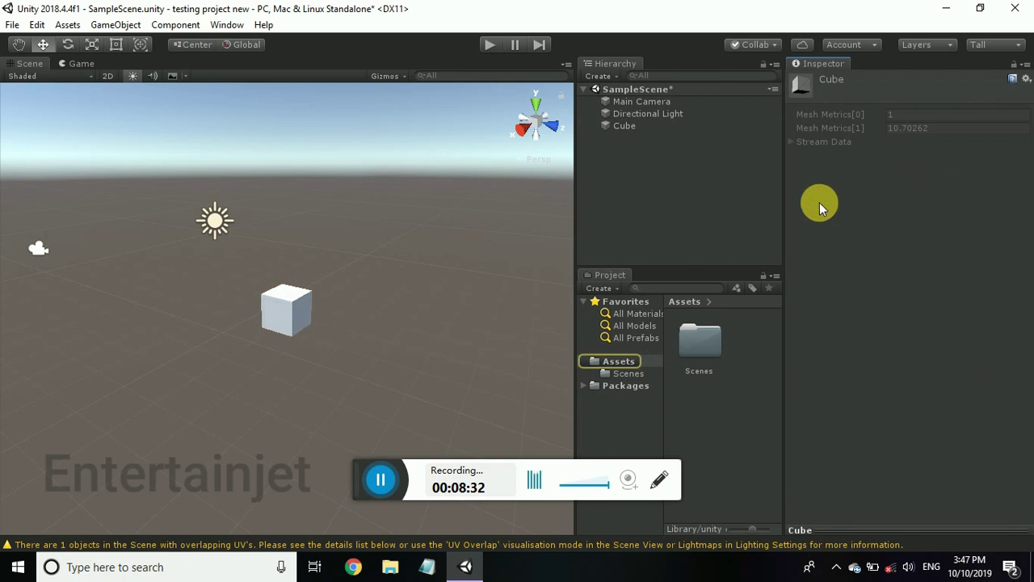
pyautogui.click(625, 127)
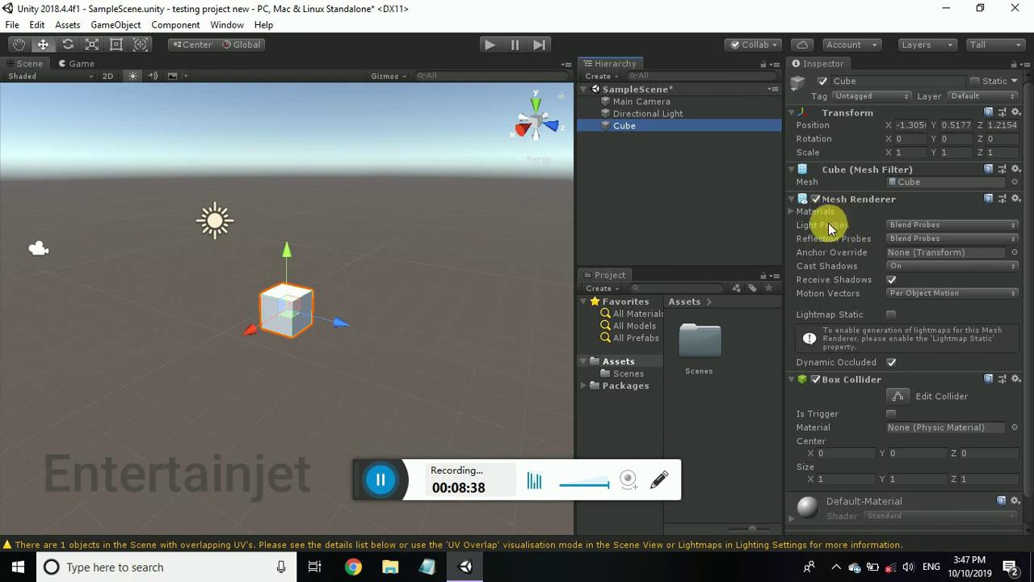
pyautogui.click(791, 210)
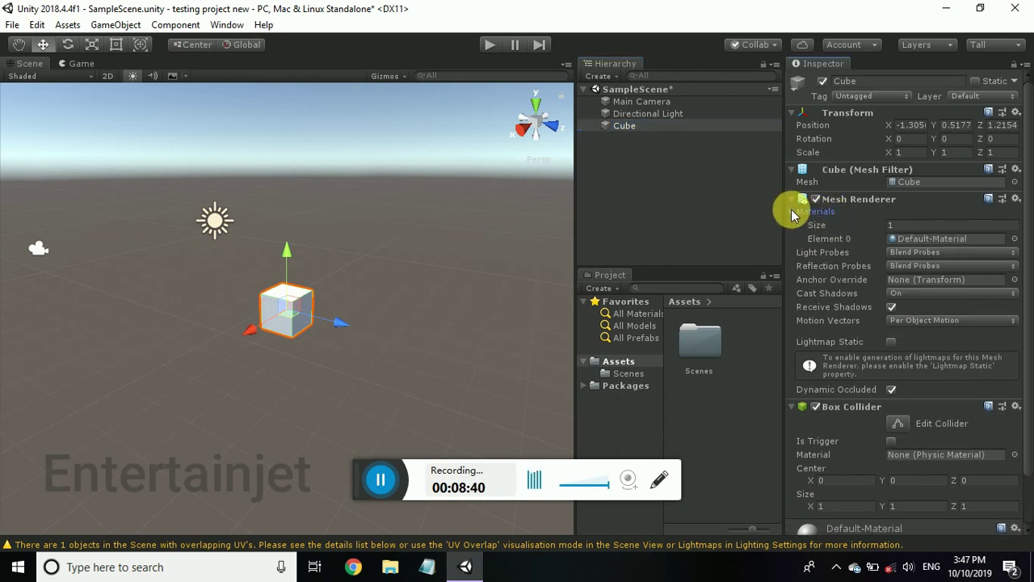
pyautogui.click(792, 211)
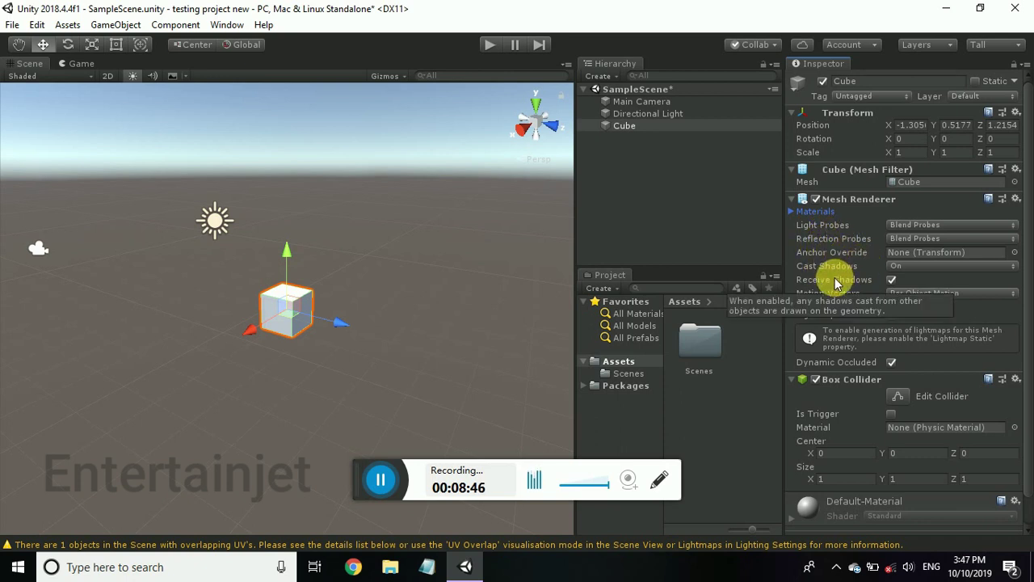
pyautogui.click(913, 266)
pyautogui.click(937, 282)
pyautogui.click(928, 262)
pyautogui.click(938, 281)
pyautogui.click(933, 269)
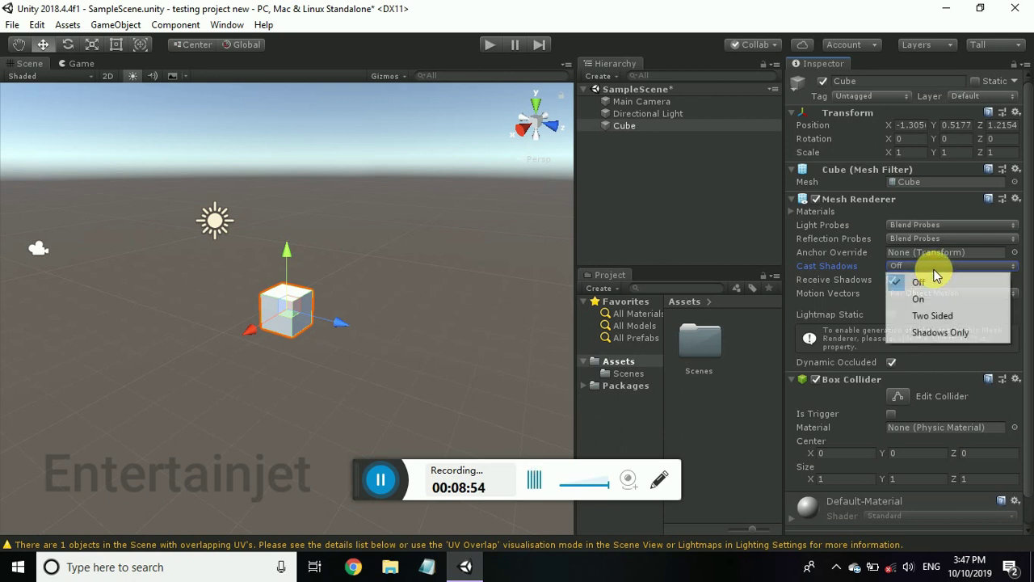
pyautogui.click(939, 298)
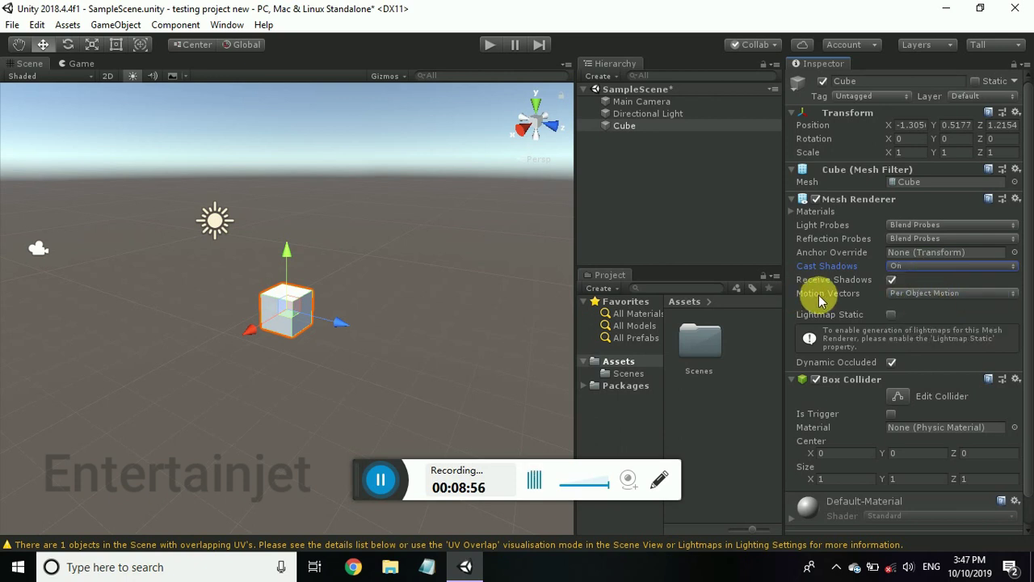
pyautogui.click(913, 295)
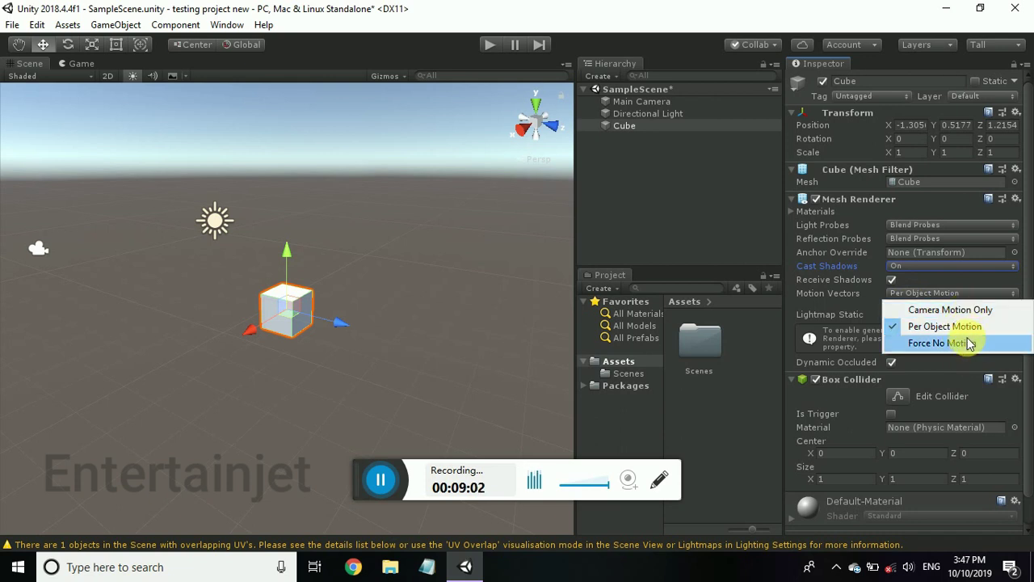
pyautogui.click(868, 312)
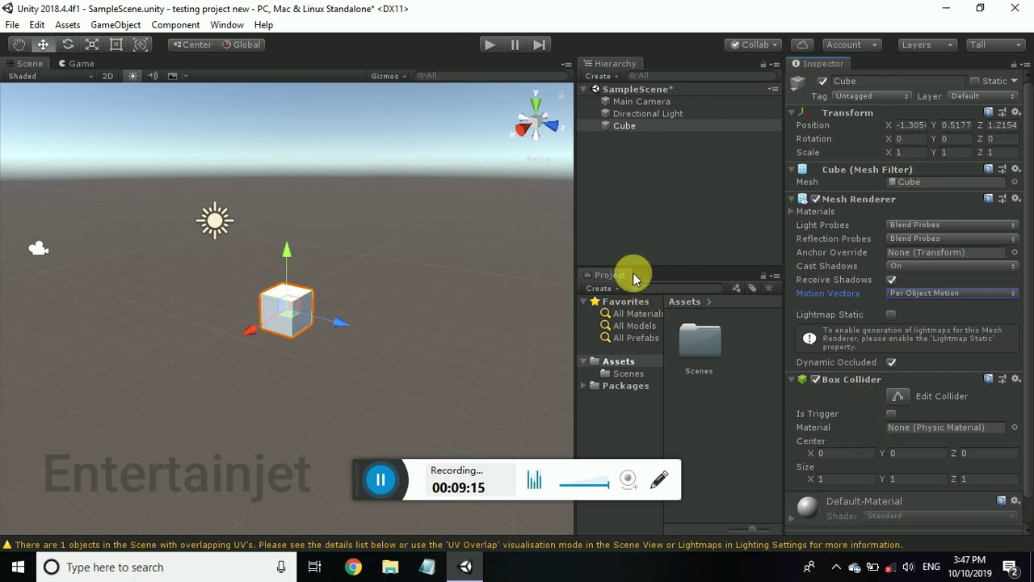
pyautogui.click(649, 179)
# Add a Sphere moved to the left of the cube, then add a Capsule.
pyautogui.rightClick(649, 180)
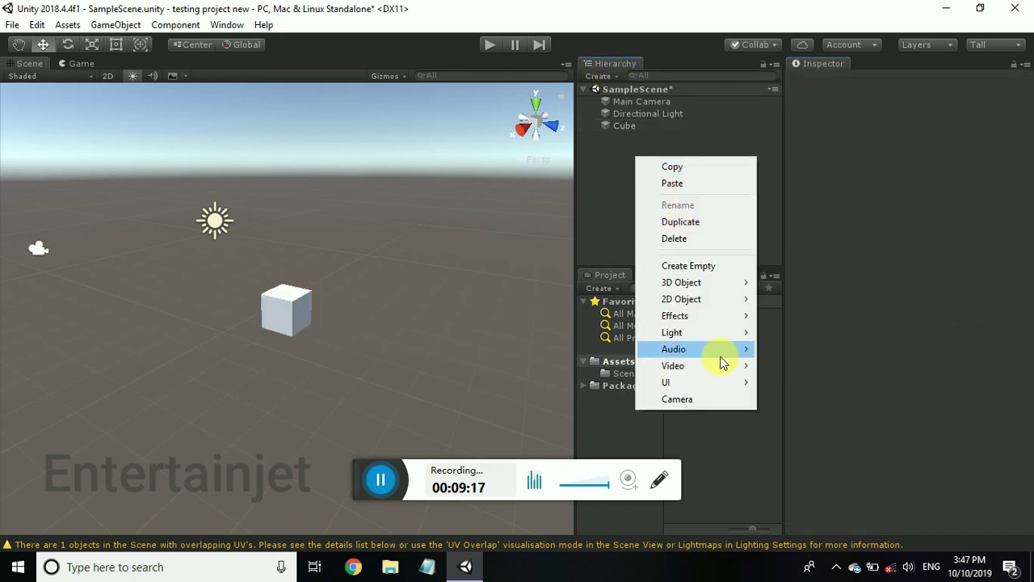
pyautogui.moveTo(740, 283)
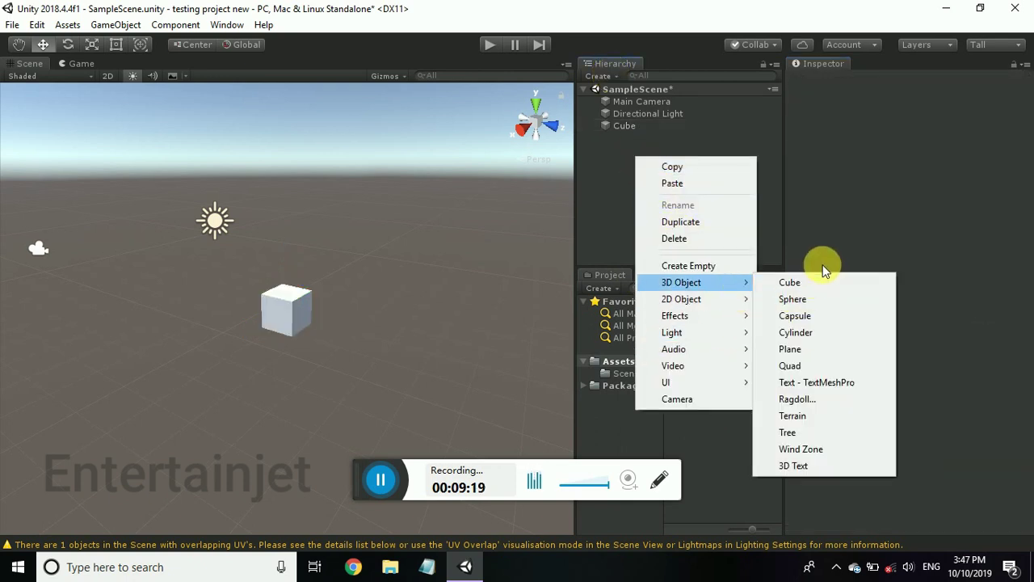
pyautogui.click(832, 303)
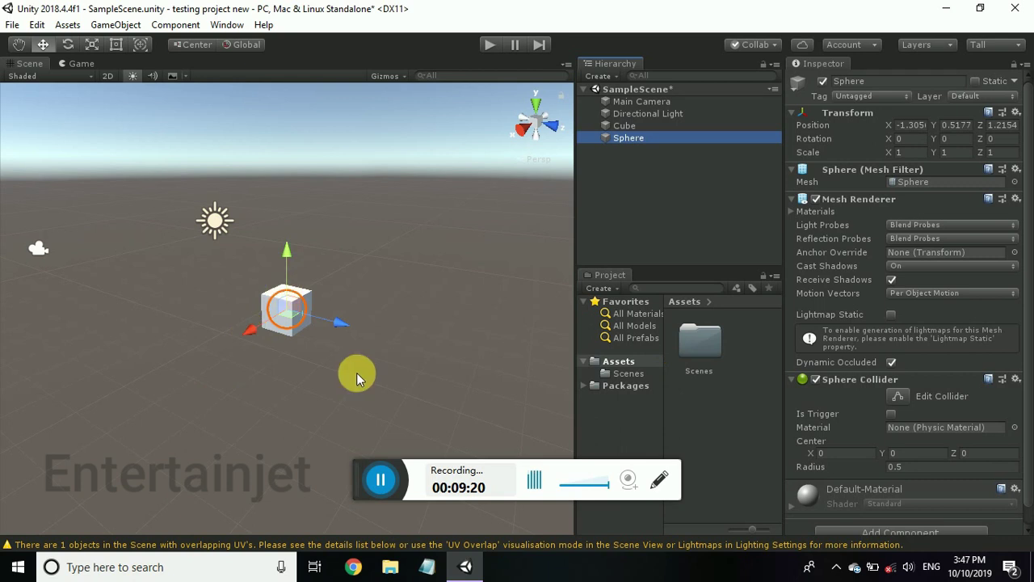
pyautogui.moveTo(337, 329); pyautogui.dragTo(265, 330)
pyautogui.click(733, 208)
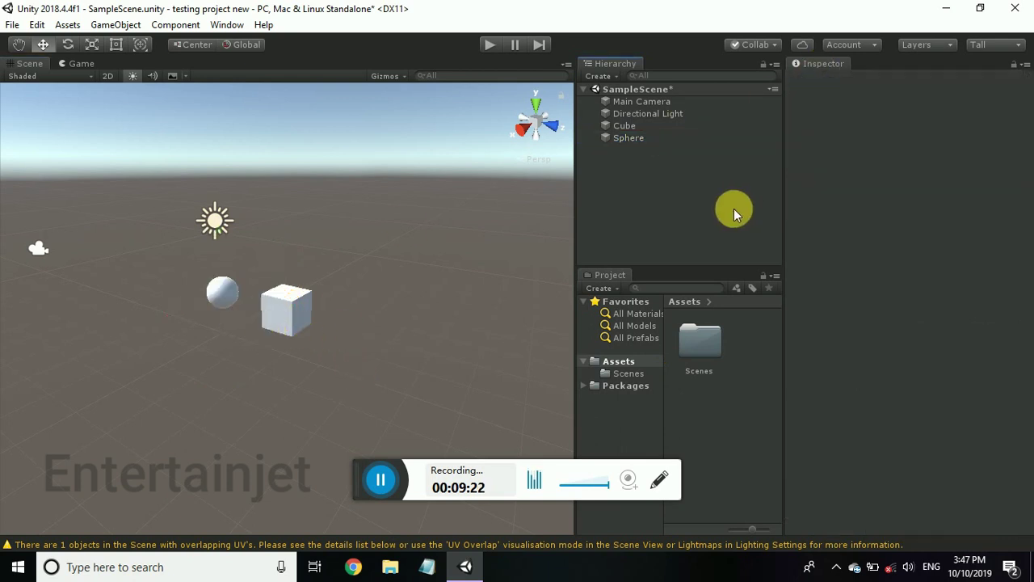
pyautogui.rightClick(697, 149)
pyautogui.moveTo(771, 274)
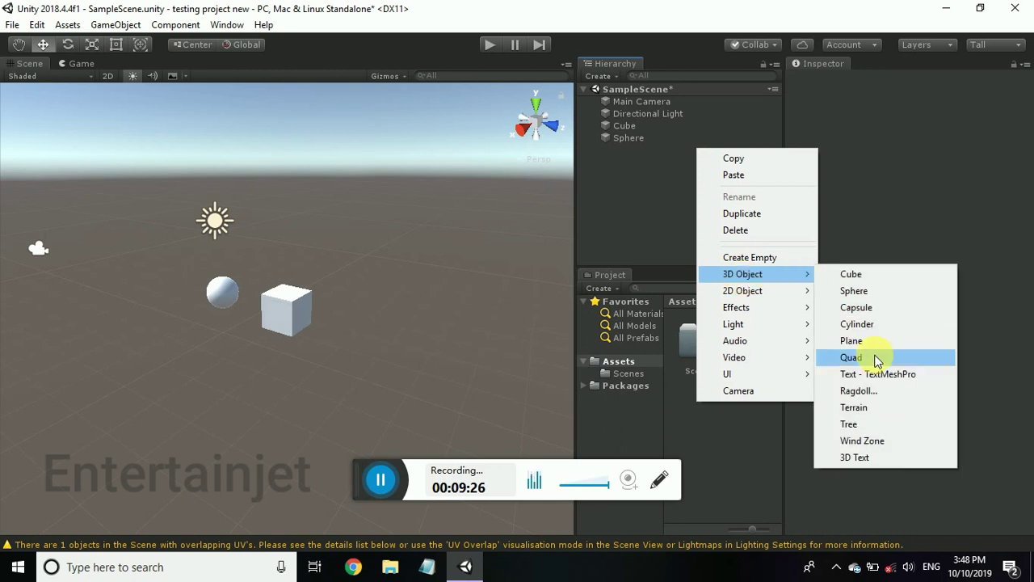
pyautogui.click(869, 307)
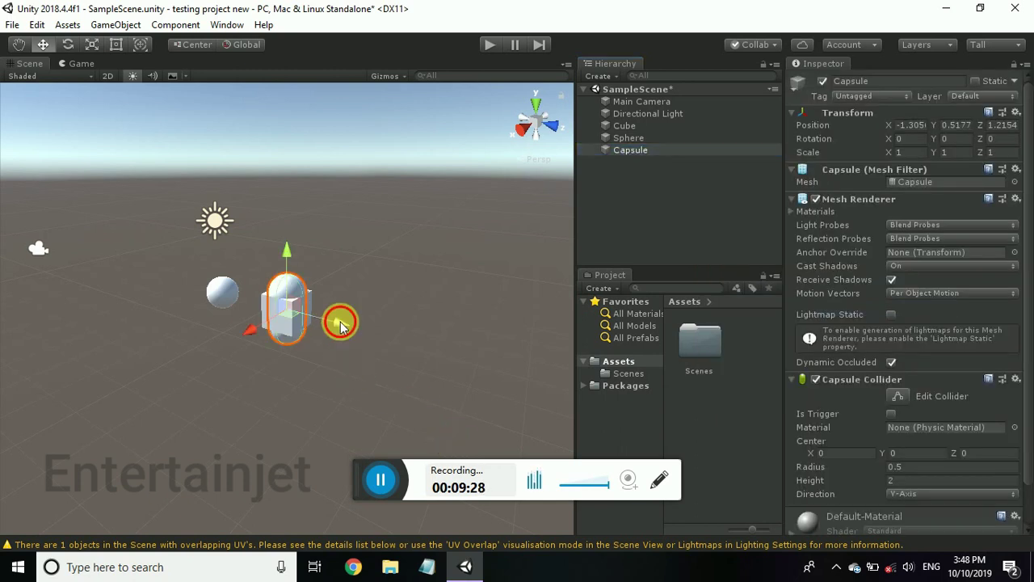
pyautogui.click(659, 165)
# Add a Cylinder placed at the cube's front left, then add a Plane.
pyautogui.rightClick(666, 173)
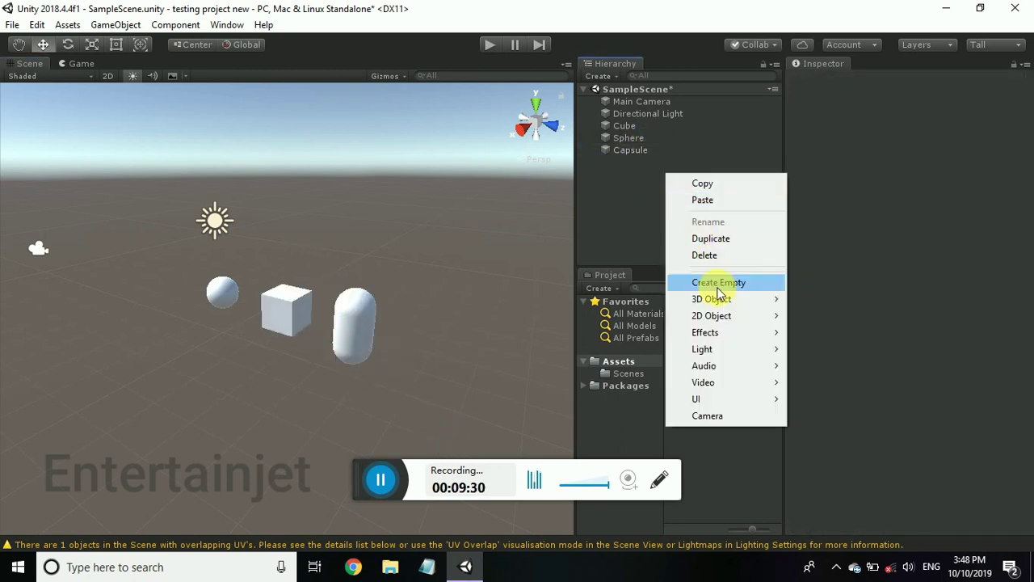
pyautogui.moveTo(744, 298)
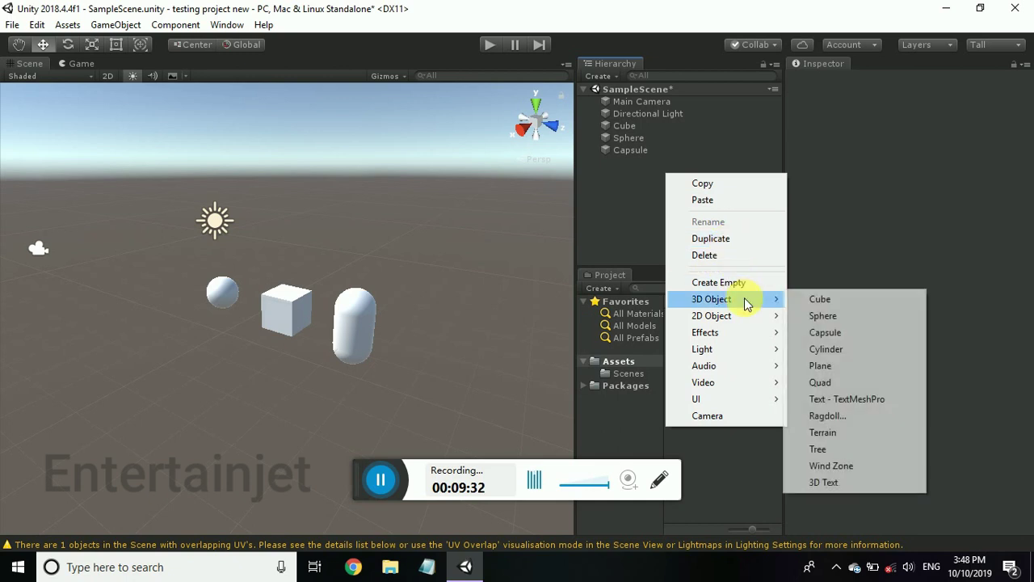
pyautogui.click(825, 347)
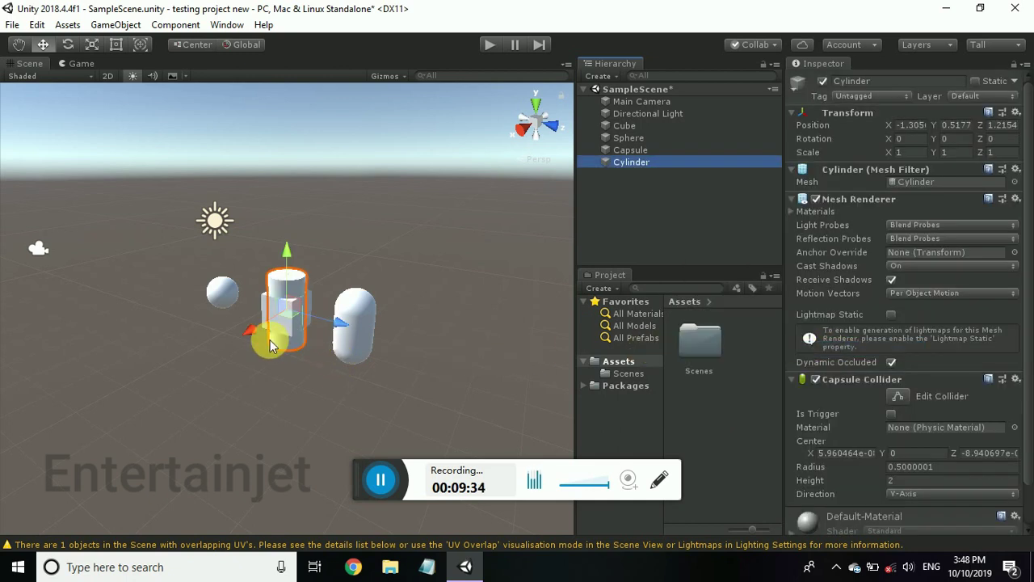
pyautogui.moveTo(270, 339); pyautogui.dragTo(181, 386)
pyautogui.click(750, 215)
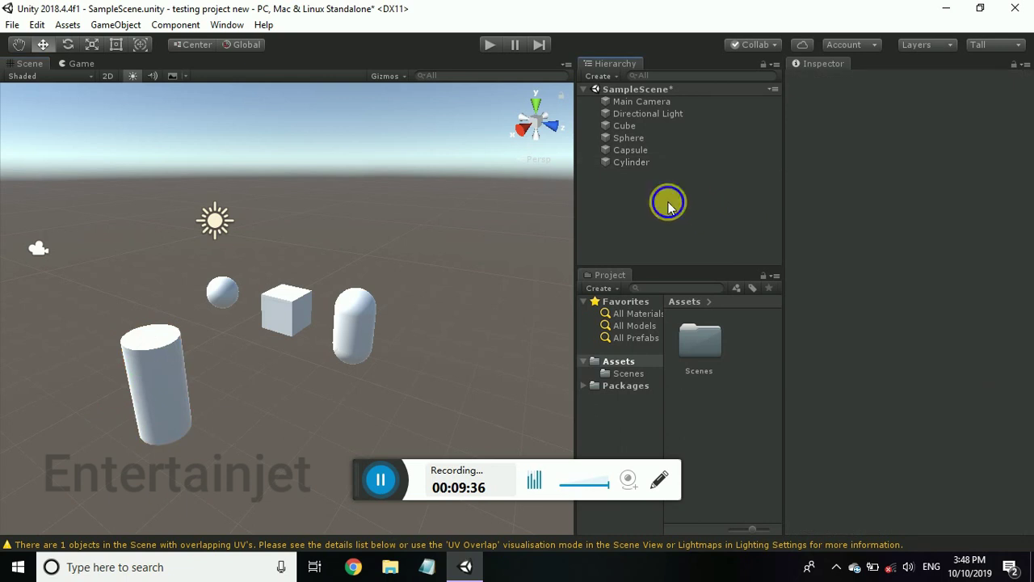
pyautogui.rightClick(668, 203)
pyautogui.moveTo(749, 328)
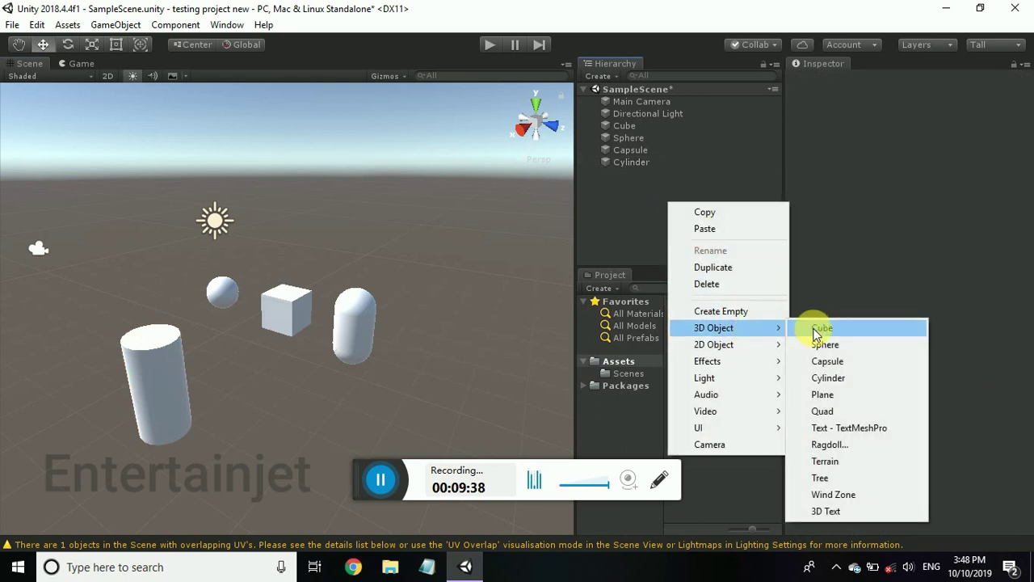
pyautogui.click(863, 396)
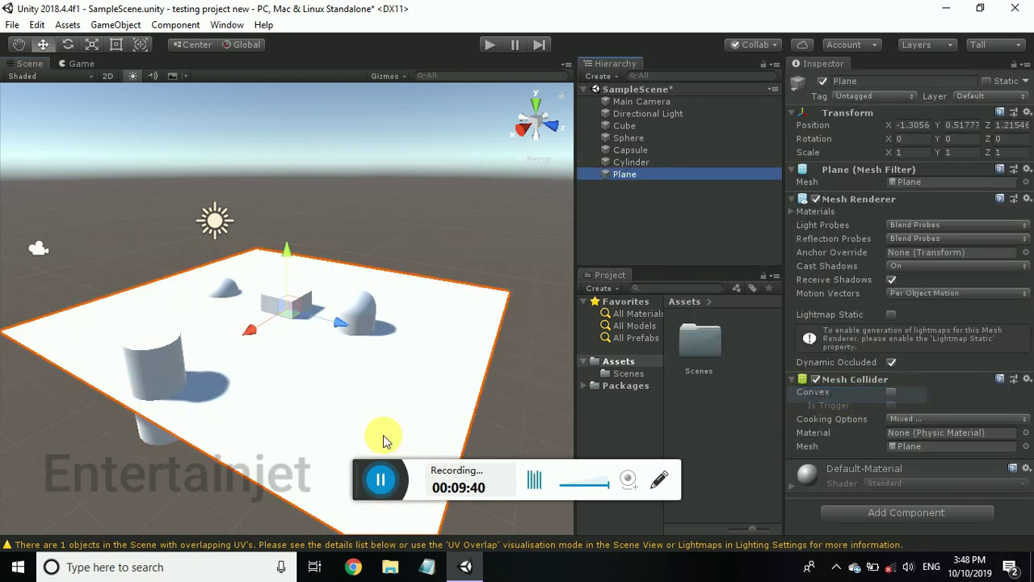
# Raise the Plane to Y 5.24, add a Quad moved back to Z -3.21, and frame the Cube.
pyautogui.moveTo(288, 244); pyautogui.dragTo(317, 101)
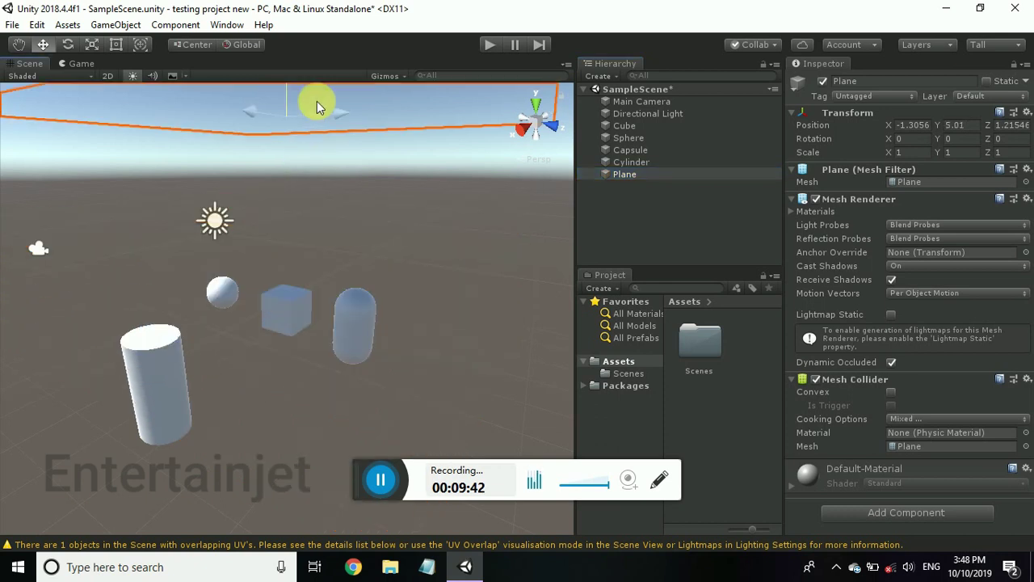
pyautogui.rightClick(626, 204)
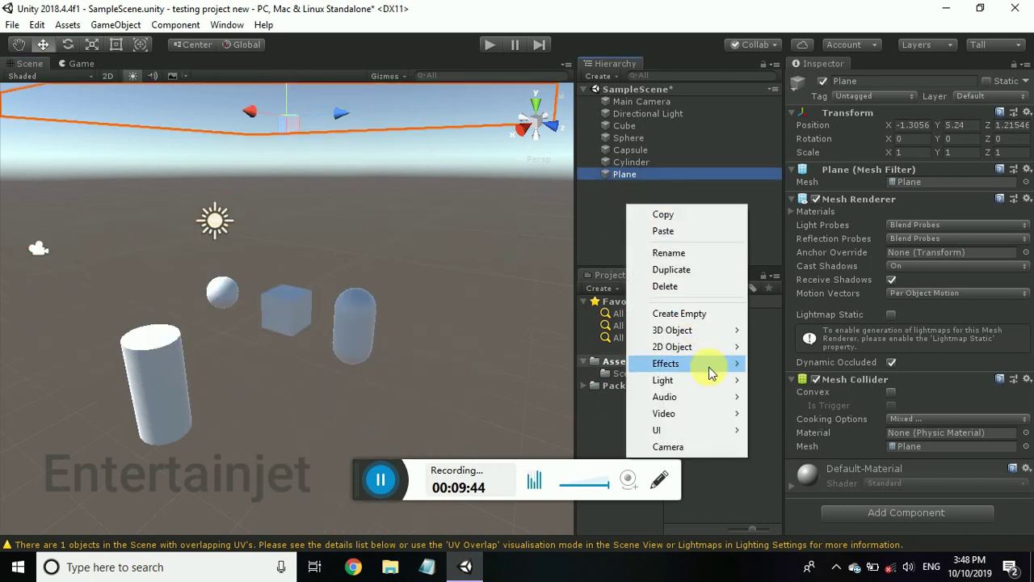
pyautogui.moveTo(716, 336)
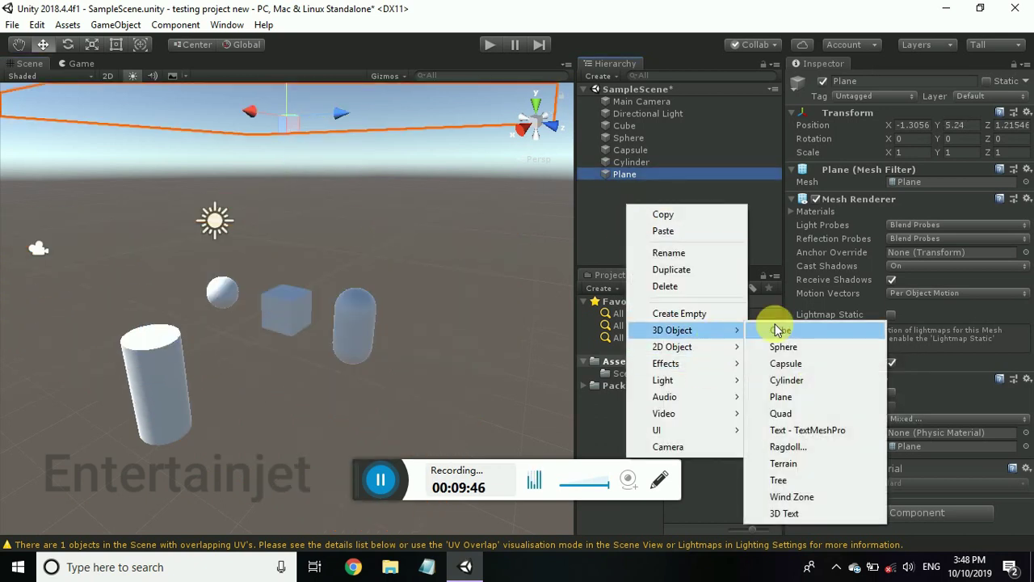
pyautogui.click(806, 417)
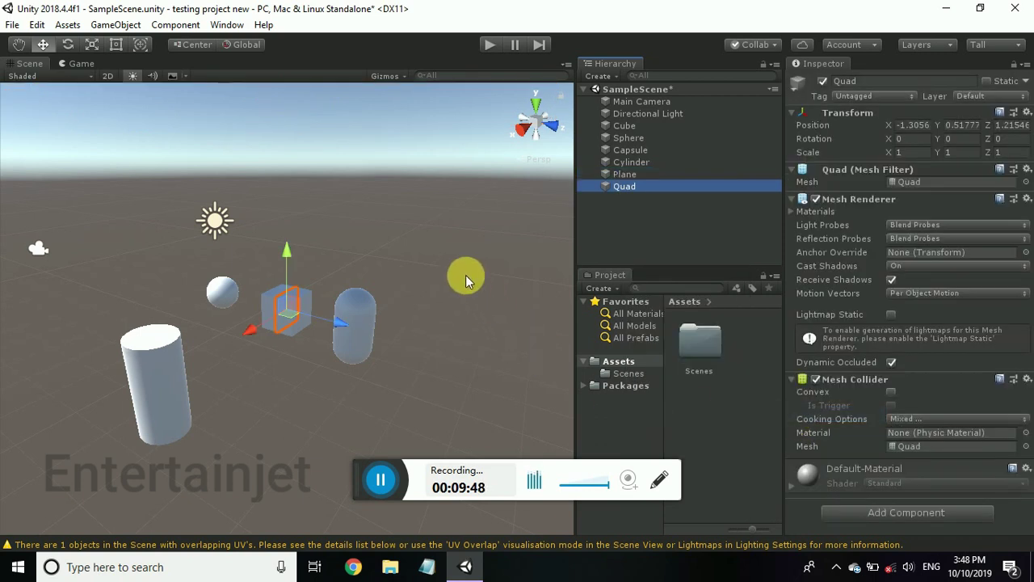
pyautogui.moveTo(332, 332); pyautogui.dragTo(203, 307)
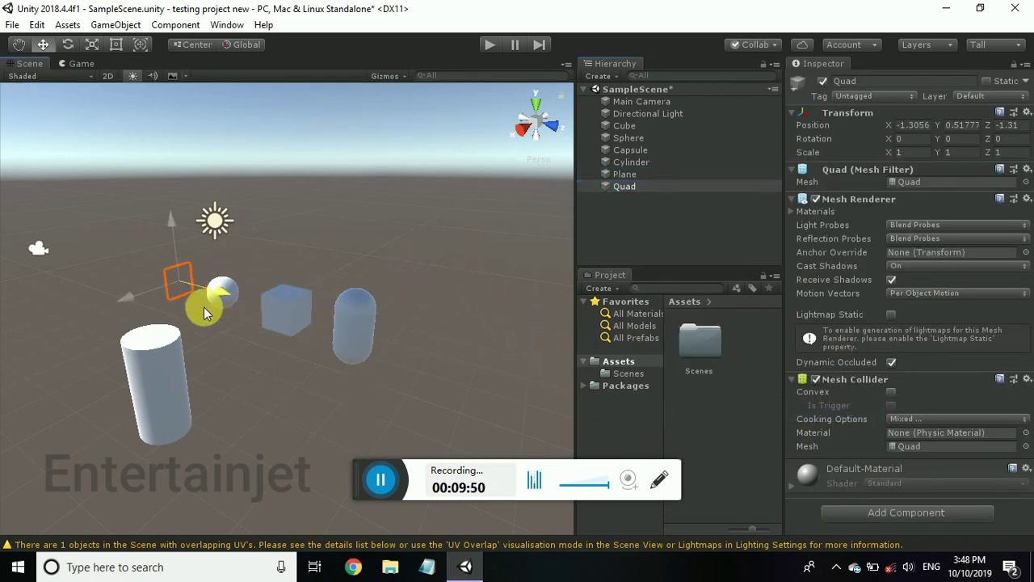
pyautogui.doubleClick(624, 126)
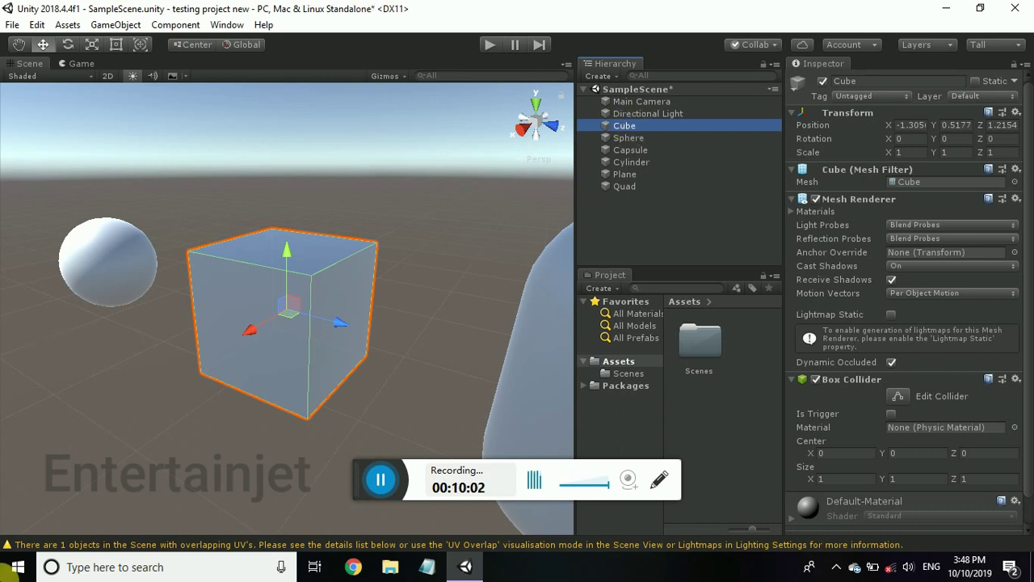
# Search Windows for 'paint' and launch the Paint app.
pyautogui.click(161, 566)
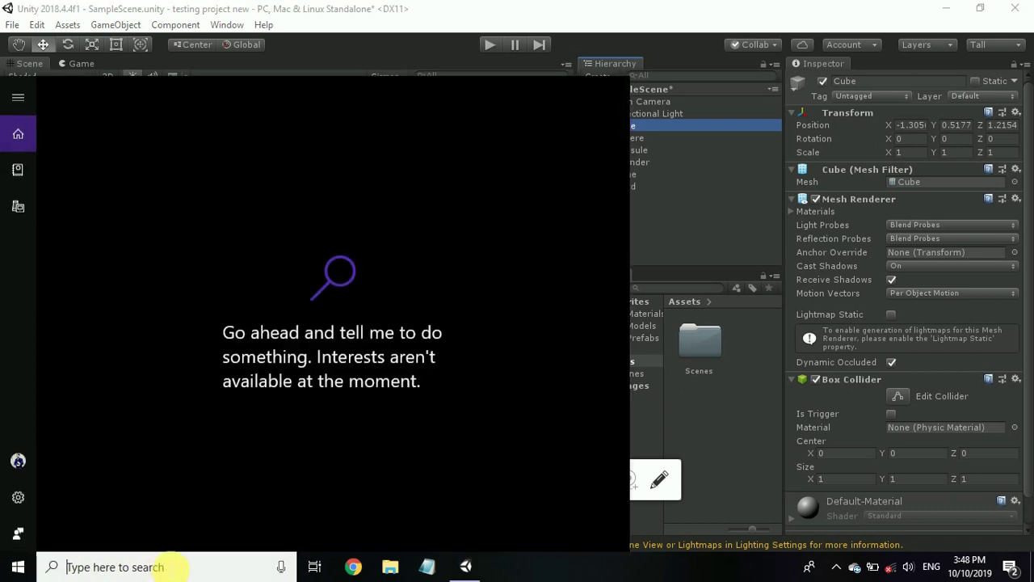
pyautogui.write('paint')
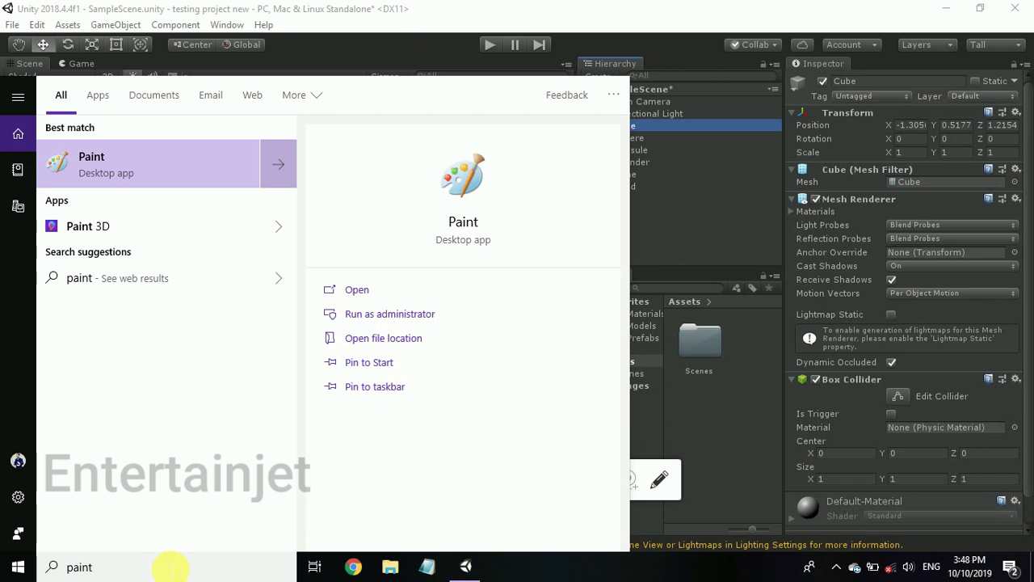
pyautogui.press('Return')
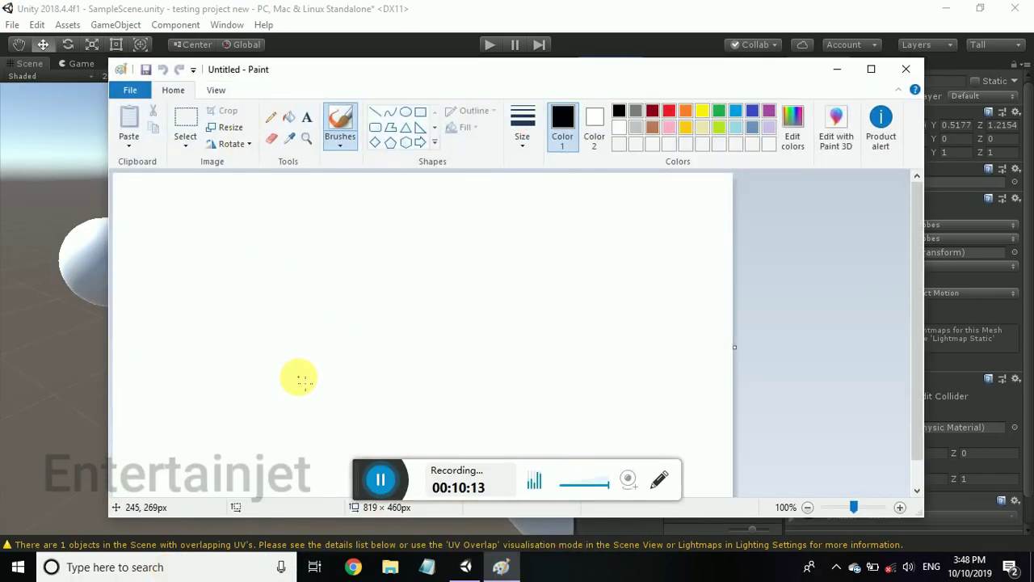
# Draw trial brush strokes of a line and a triangle, then undo them.
pyautogui.moveTo(174, 303); pyautogui.dragTo(418, 291)
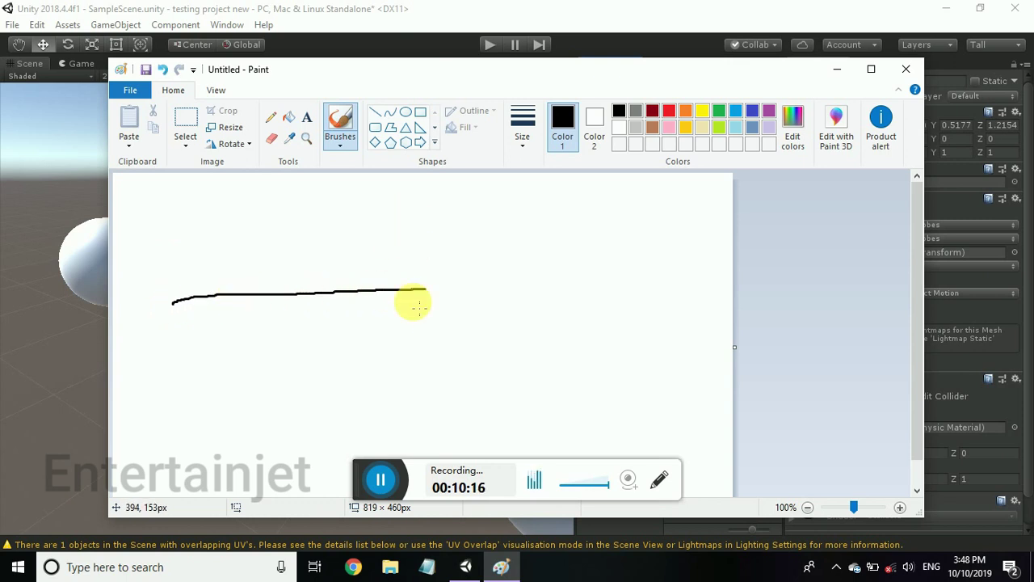
pyautogui.moveTo(568, 216); pyautogui.dragTo(496, 395)
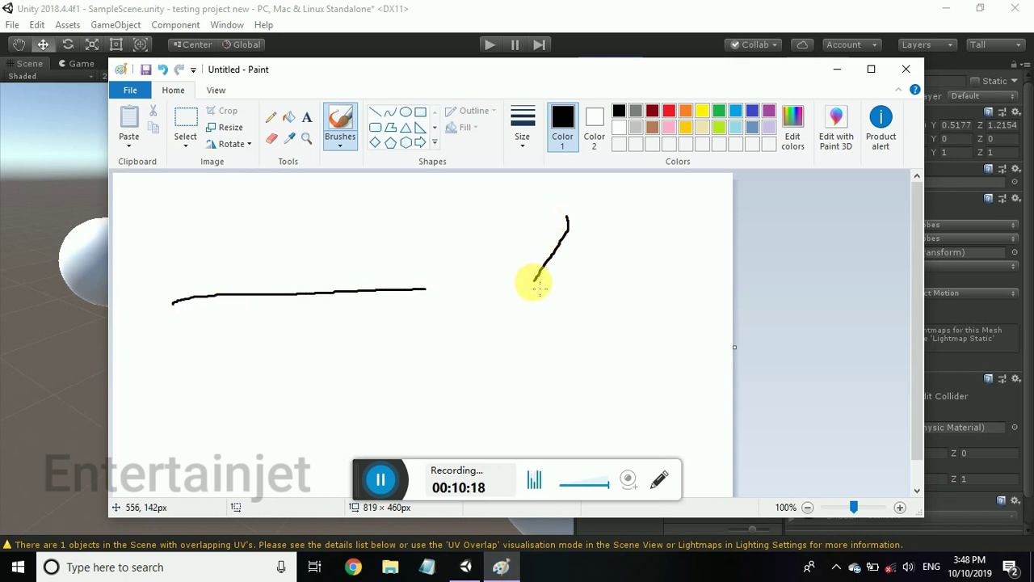
pyautogui.moveTo(569, 244)
pyautogui.mouseDown()
pyautogui.moveTo(518, 431)
pyautogui.moveTo(547, 249)
pyautogui.mouseUp()
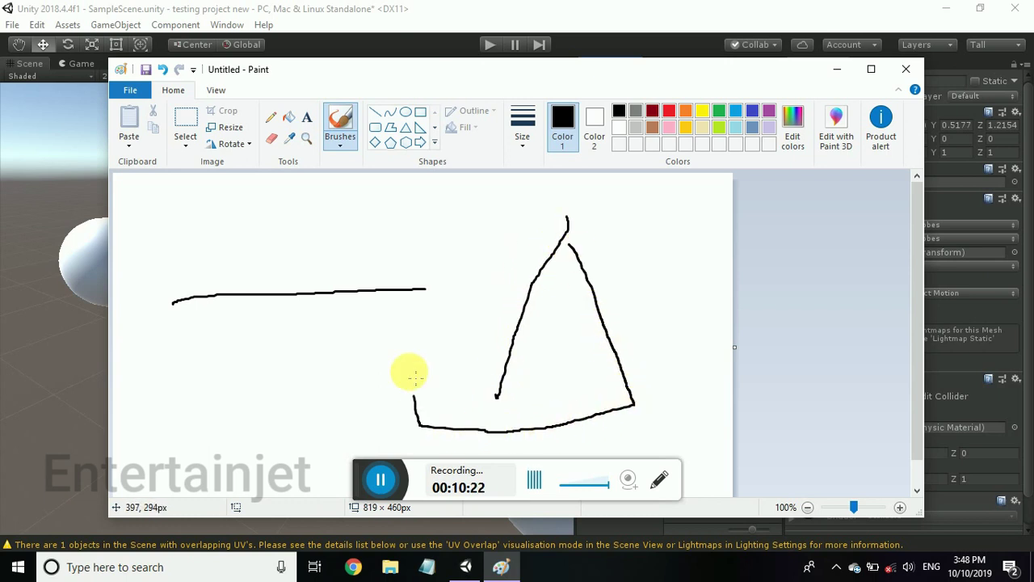
pyautogui.moveTo(555, 252); pyautogui.dragTo(483, 441)
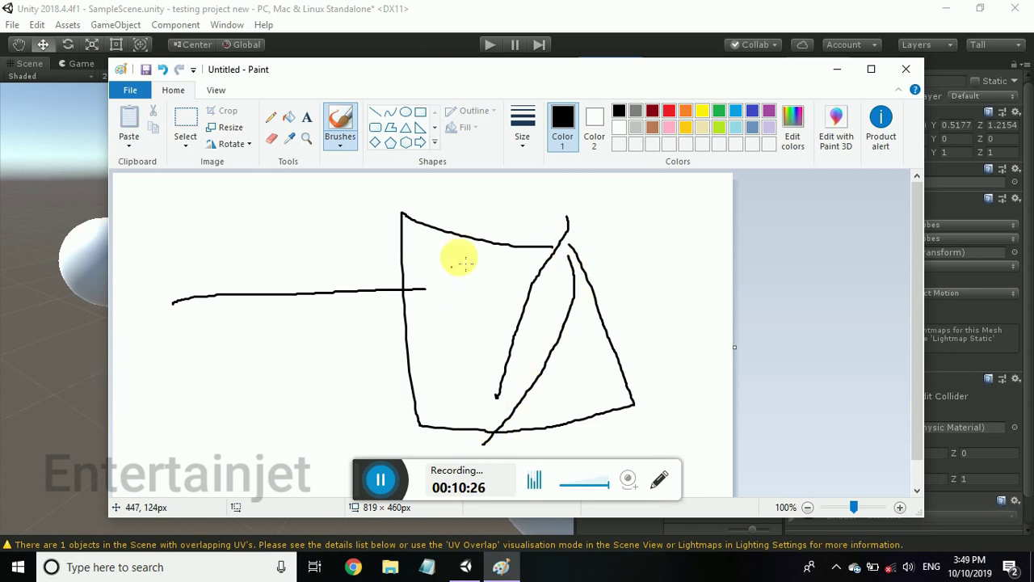
pyautogui.hotkey('ctrl', 'z')
pyautogui.hotkey('ctrl', 'z')
pyautogui.hotkey('ctrl', 'z')
pyautogui.hotkey('ctrl', 'z')
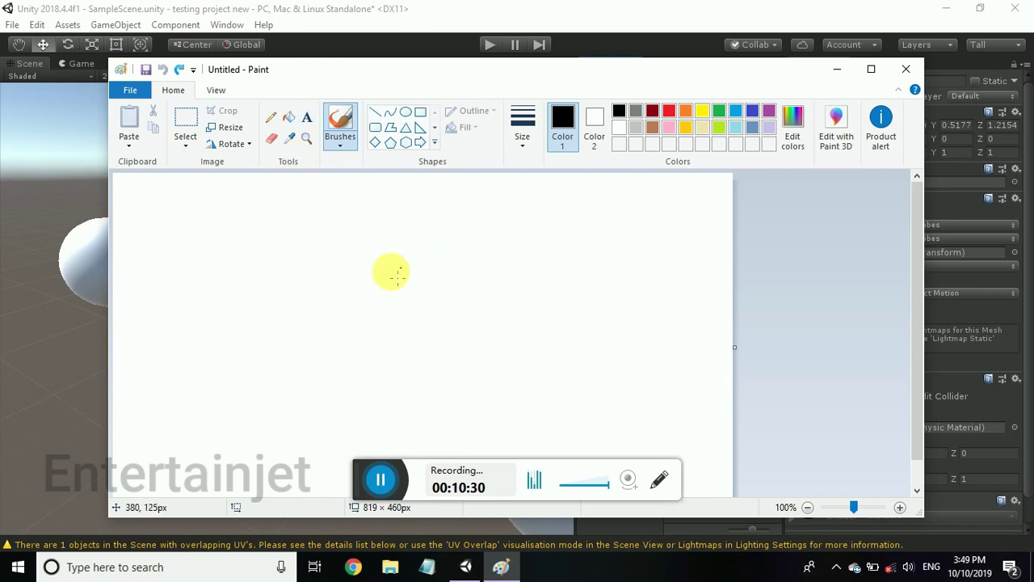
# Draw a short horizontal line and a rectangle crossed by a diagonal.
pyautogui.moveTo(199, 299); pyautogui.dragTo(344, 300)
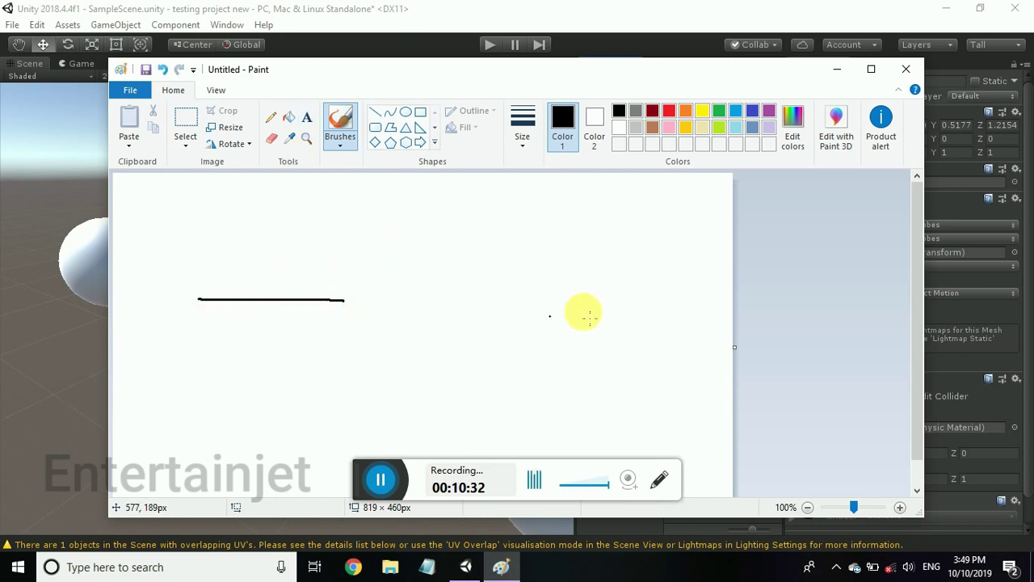
pyautogui.moveTo(457, 301); pyautogui.dragTo(598, 210)
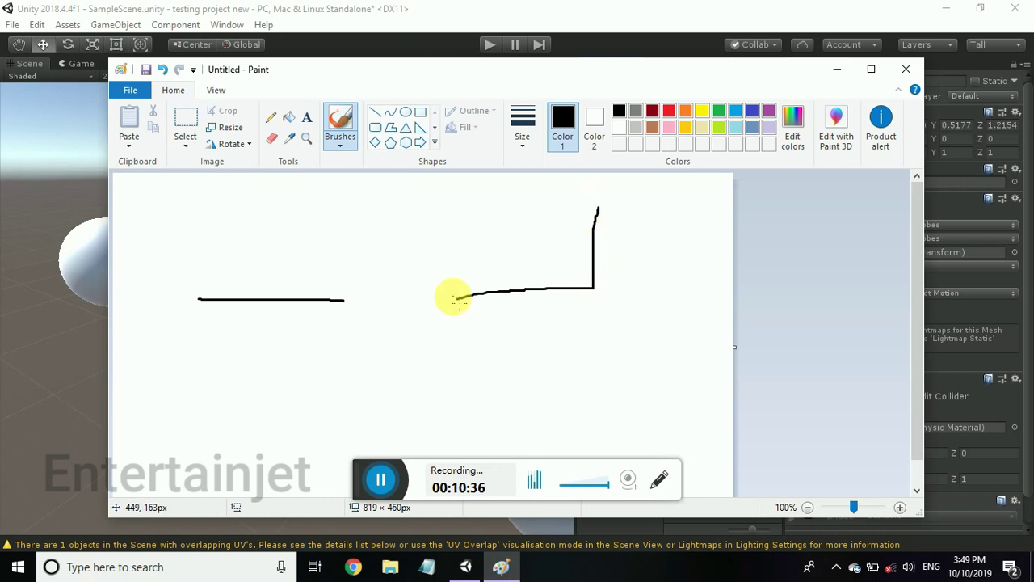
pyautogui.moveTo(469, 300); pyautogui.dragTo(583, 208)
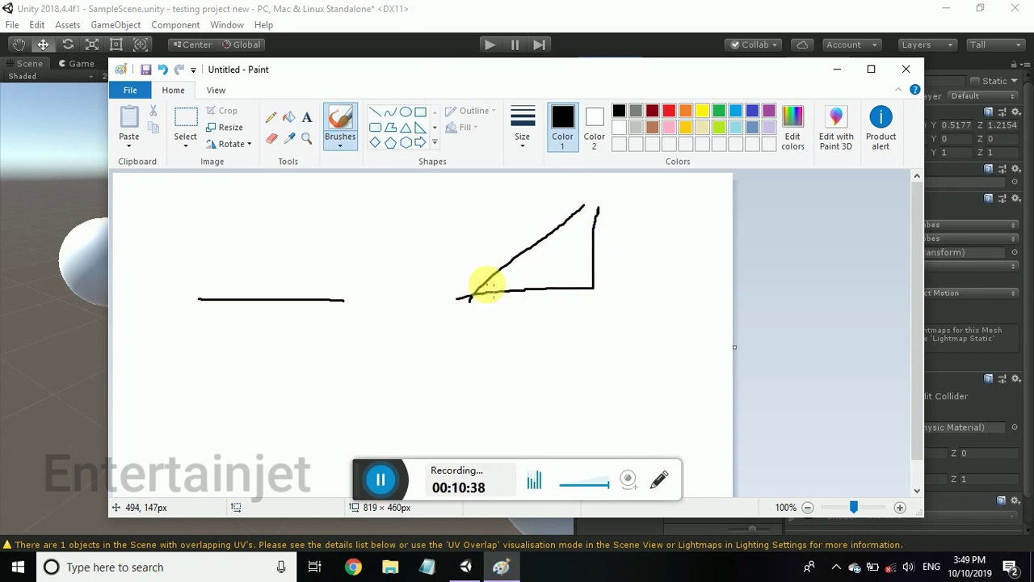
pyautogui.click(463, 293)
pyautogui.moveTo(463, 293)
pyautogui.mouseDown()
pyautogui.moveTo(458, 212)
pyautogui.moveTo(600, 210)
pyautogui.mouseUp()
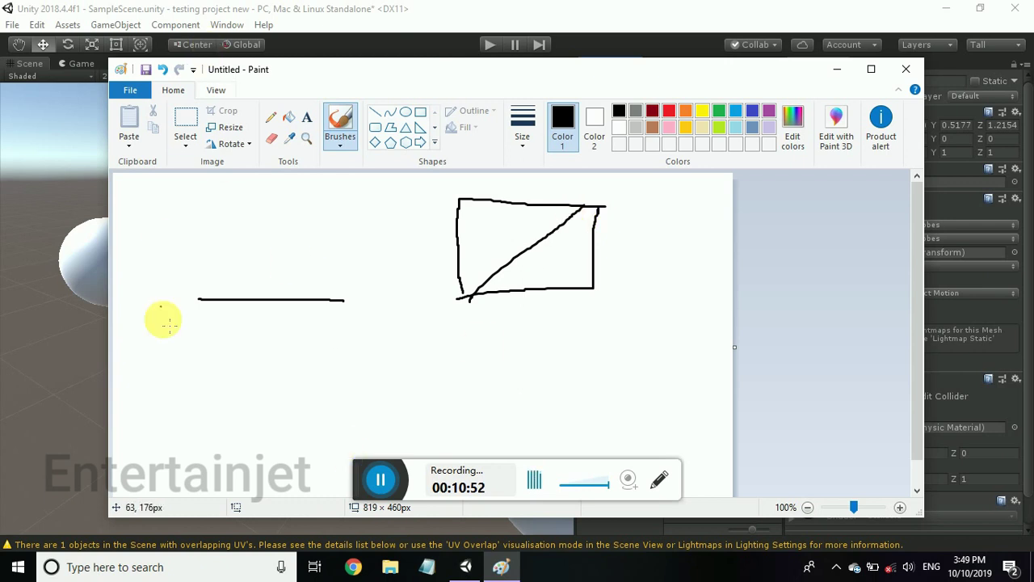
# Minimize Paint and orbit the Scene view around the cube, checking the capsule and sphere.
pyautogui.click(836, 70)
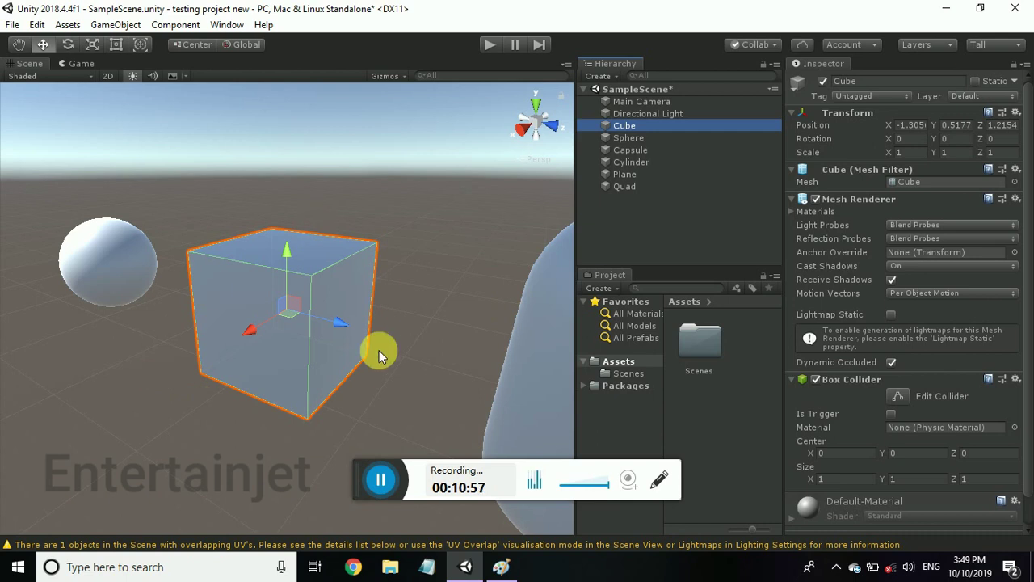
pyautogui.keyDown('alt'); pyautogui.moveTo(258, 267); pyautogui.dragTo(408, 291); pyautogui.keyUp('alt')
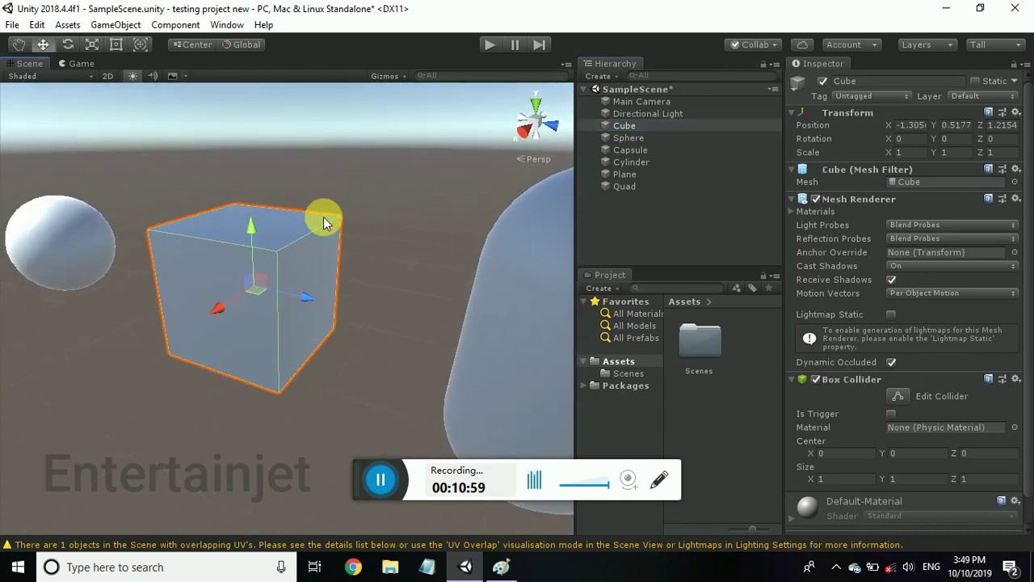
pyautogui.keyDown('alt'); pyautogui.moveTo(293, 308); pyautogui.dragTo(321, 268); pyautogui.keyUp('alt')
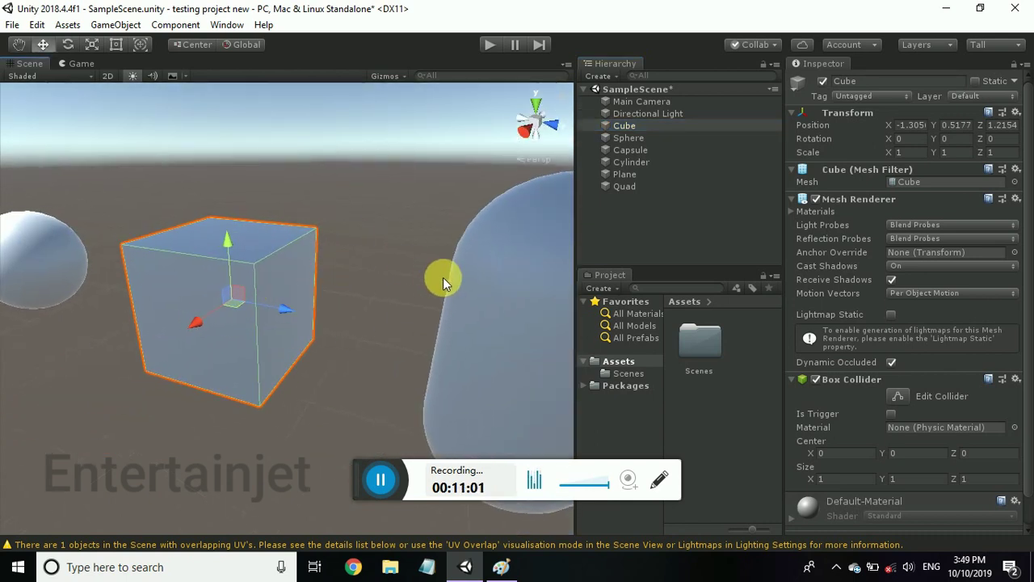
pyautogui.click(472, 317)
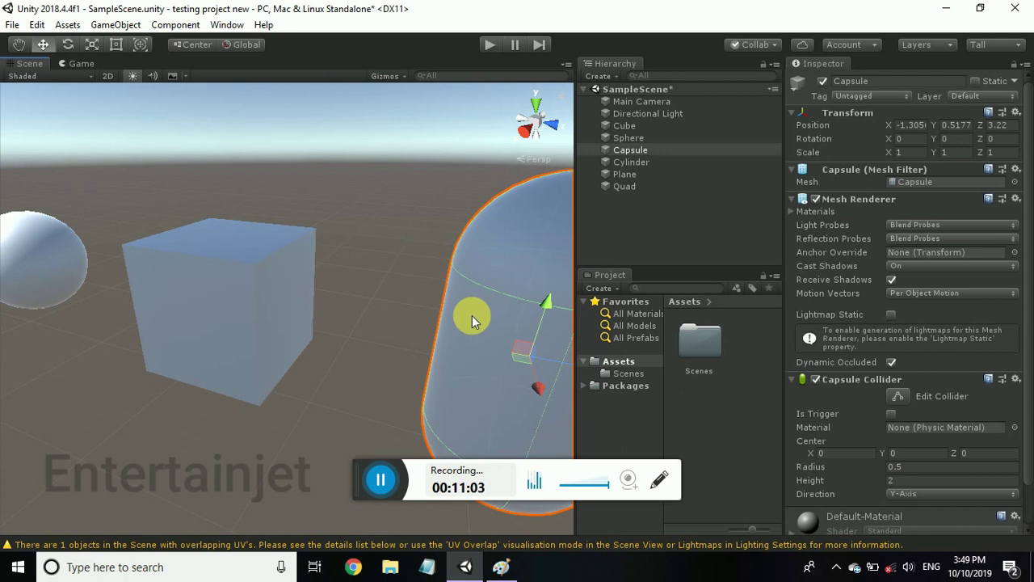
pyautogui.click(43, 262)
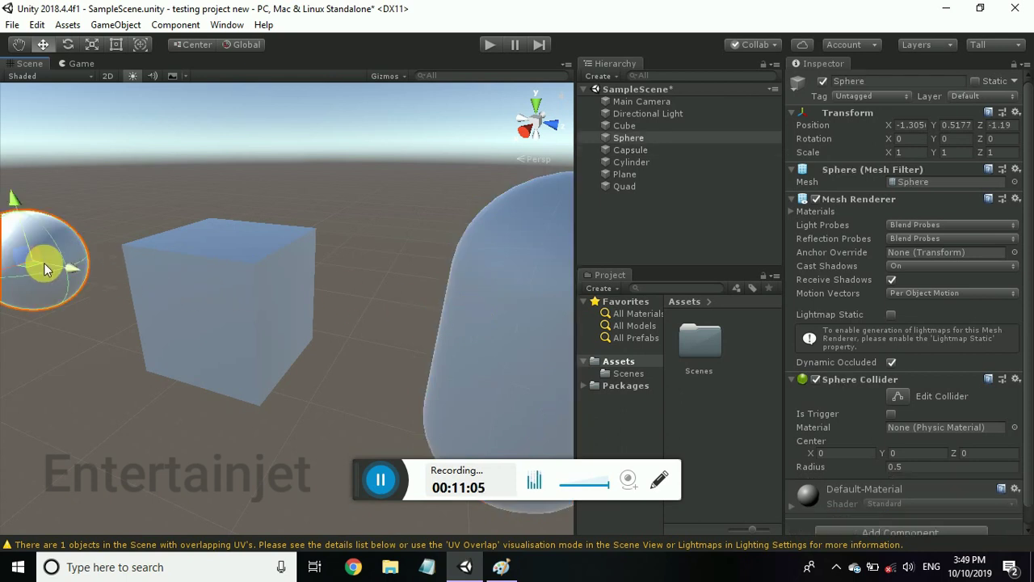
pyautogui.scroll(-5, 74, 247)
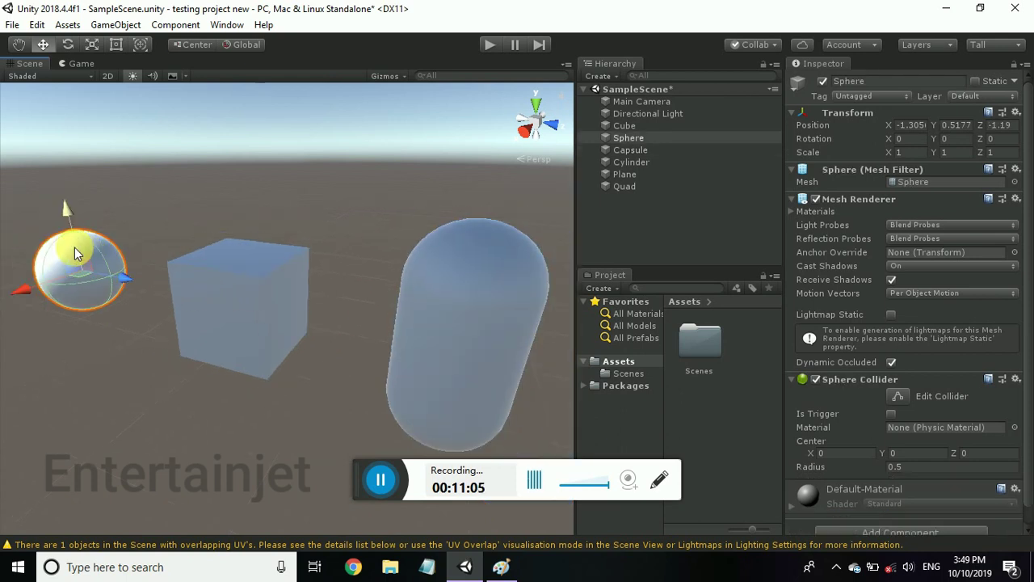
# Frame the Cylinder and Plane, then orbit around the Quad to see its face.
pyautogui.doubleClick(658, 156)
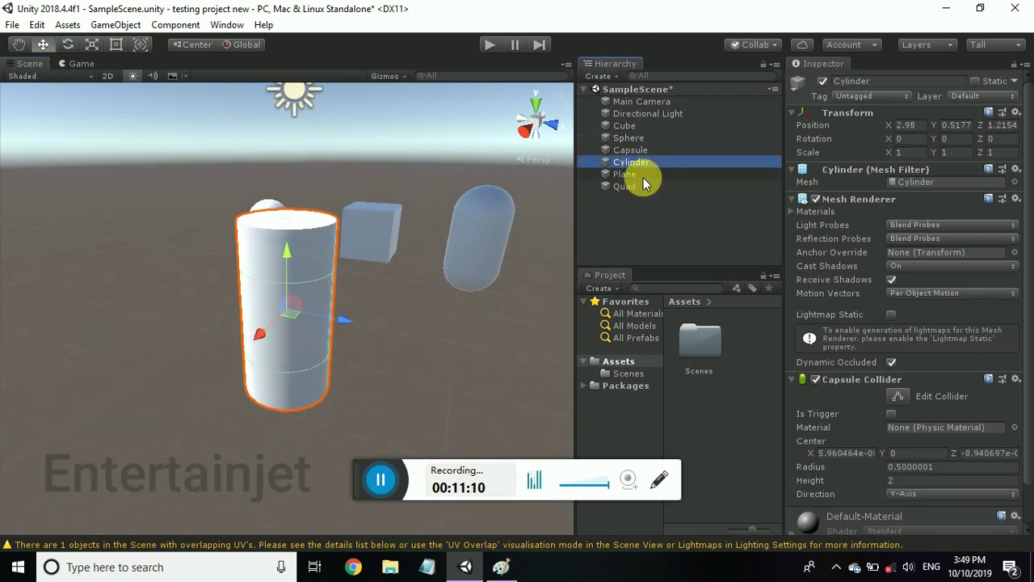
pyautogui.doubleClick(643, 178)
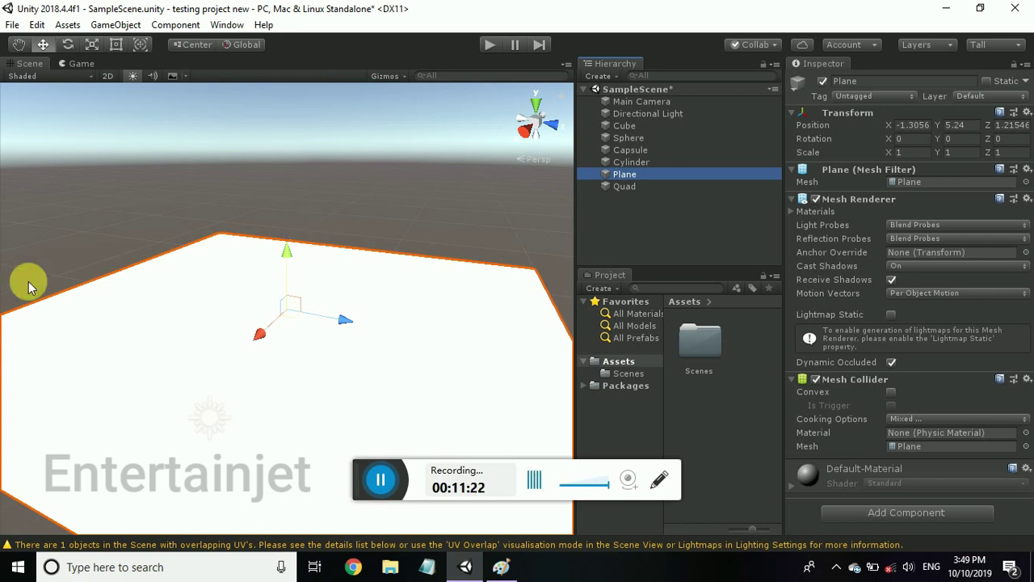
pyautogui.click(656, 185)
pyautogui.moveTo(360, 348)
pyautogui.keyDown('alt'); pyautogui.mouseDown()
pyautogui.moveTo(507, 340)
pyautogui.moveTo(439, 388)
pyautogui.mouseUp(); pyautogui.keyUp('alt')
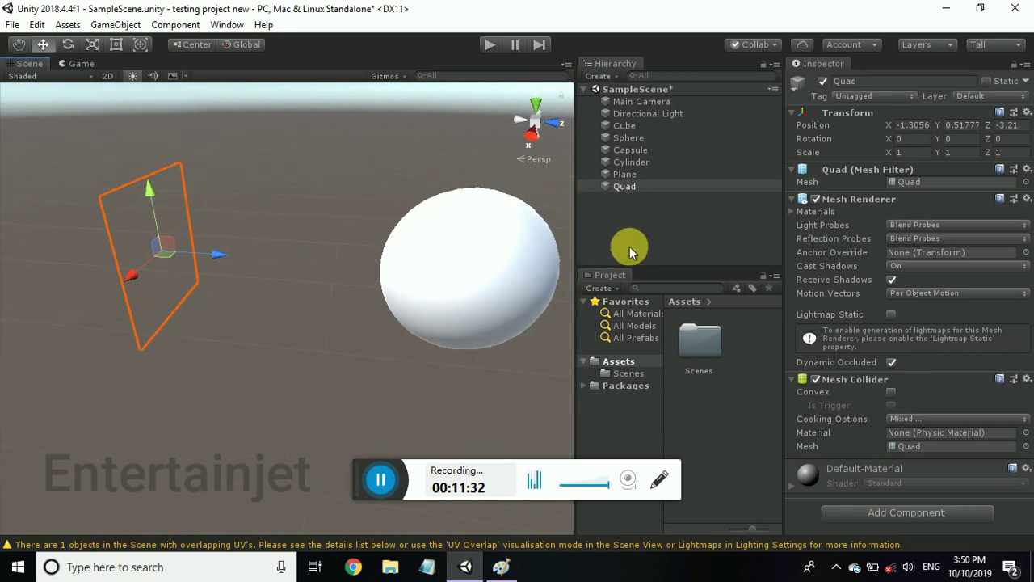
pyautogui.click(642, 230)
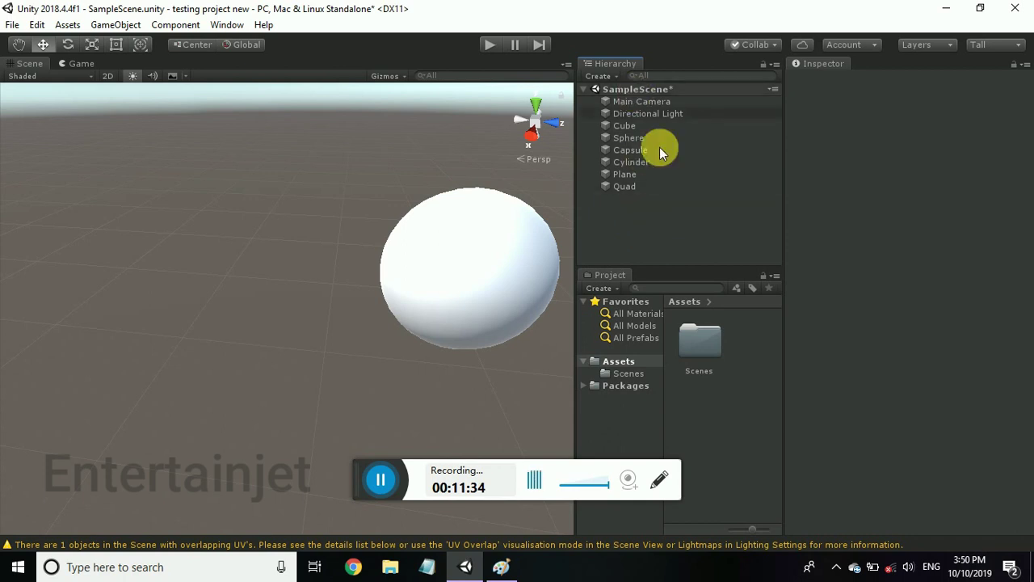
# Add a Text - TextMeshPro object and import the TMP Essential Resources.
pyautogui.rightClick(678, 205)
pyautogui.moveTo(741, 331)
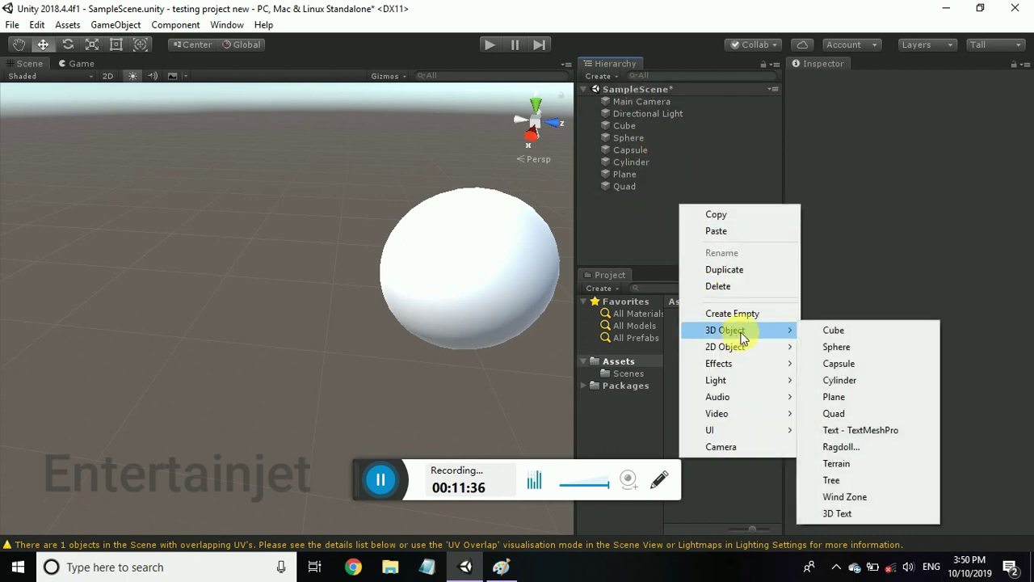
pyautogui.click(869, 429)
pyautogui.click(197, 89)
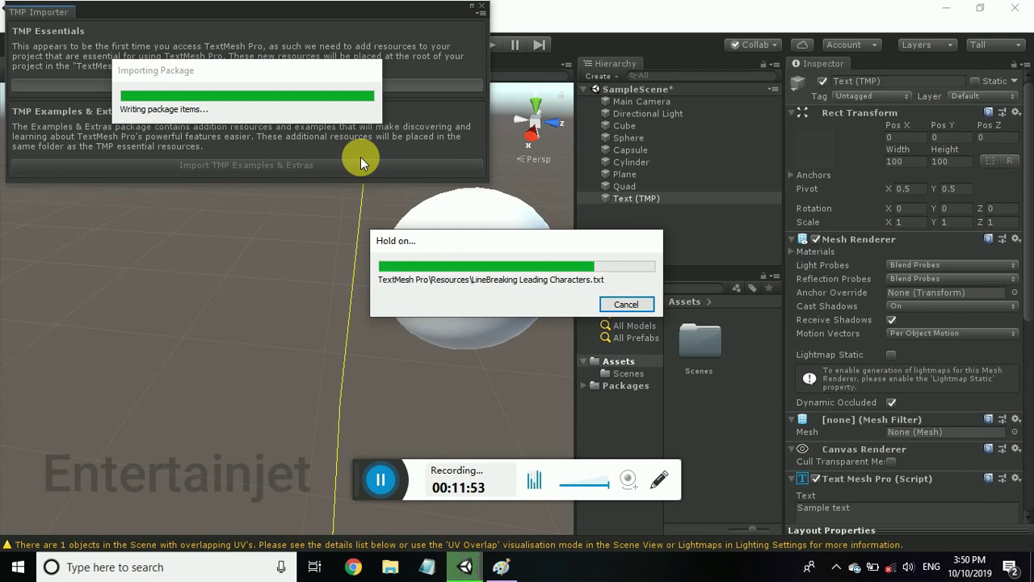
pyautogui.rightClick(481, 16)
pyautogui.click(482, 12)
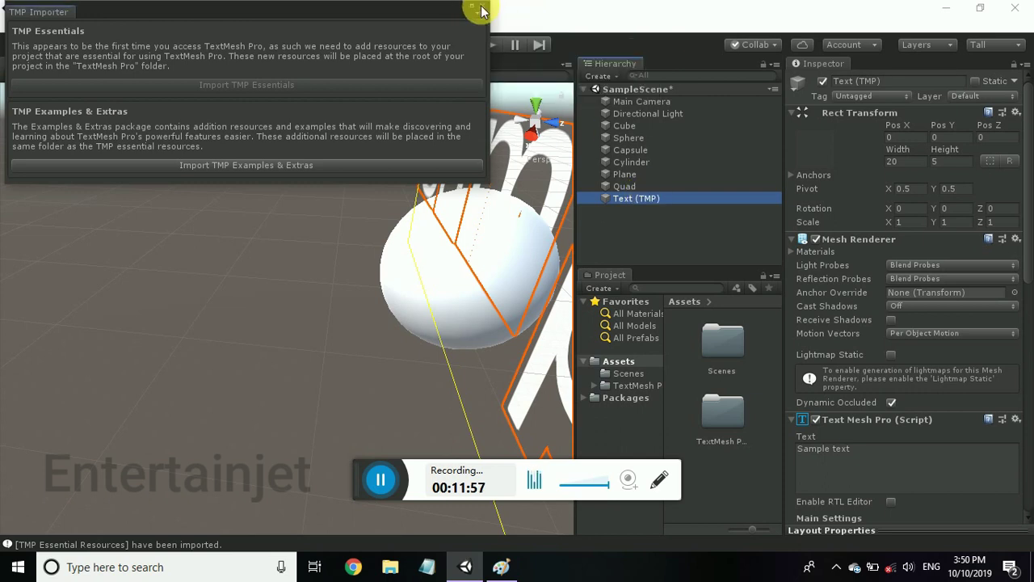
pyautogui.click(481, 12)
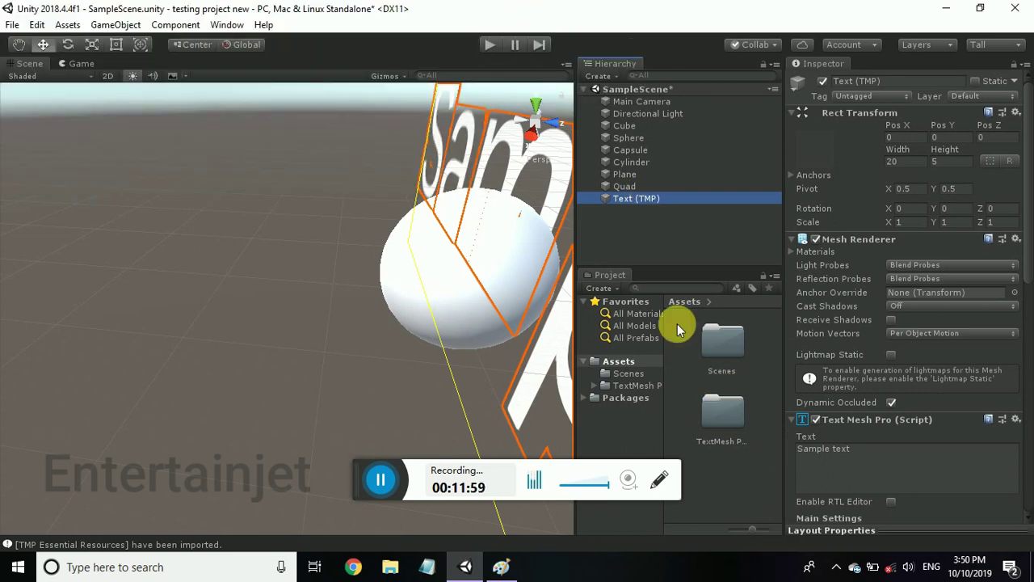
# Move the Sample text back along Z to -24.29 and view it up close.
pyautogui.doubleClick(667, 200)
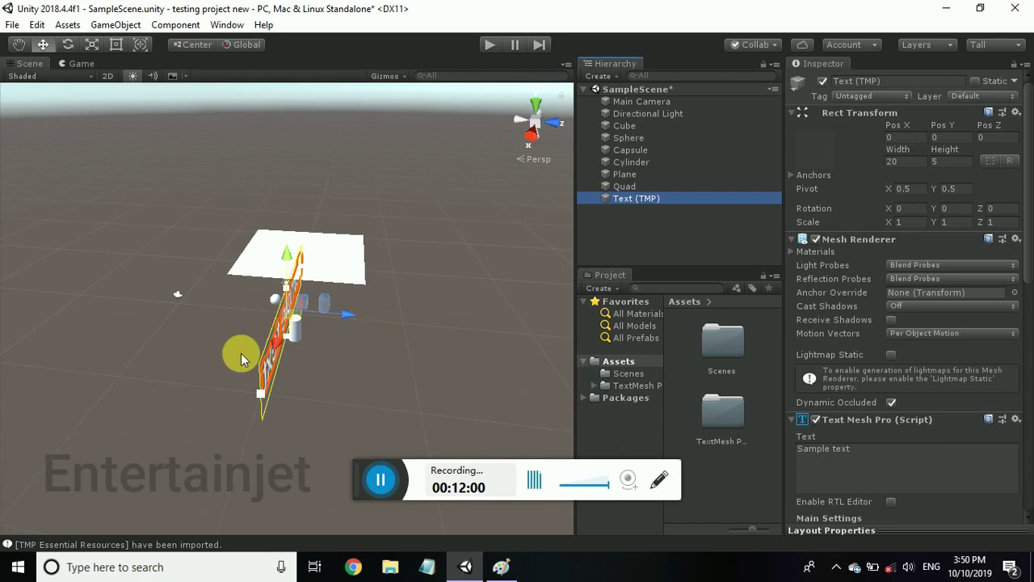
pyautogui.moveTo(348, 313)
pyautogui.mouseDown()
pyautogui.moveTo(81, 318)
pyautogui.moveTo(133, 284)
pyautogui.moveTo(1007, 260)
pyautogui.mouseUp()
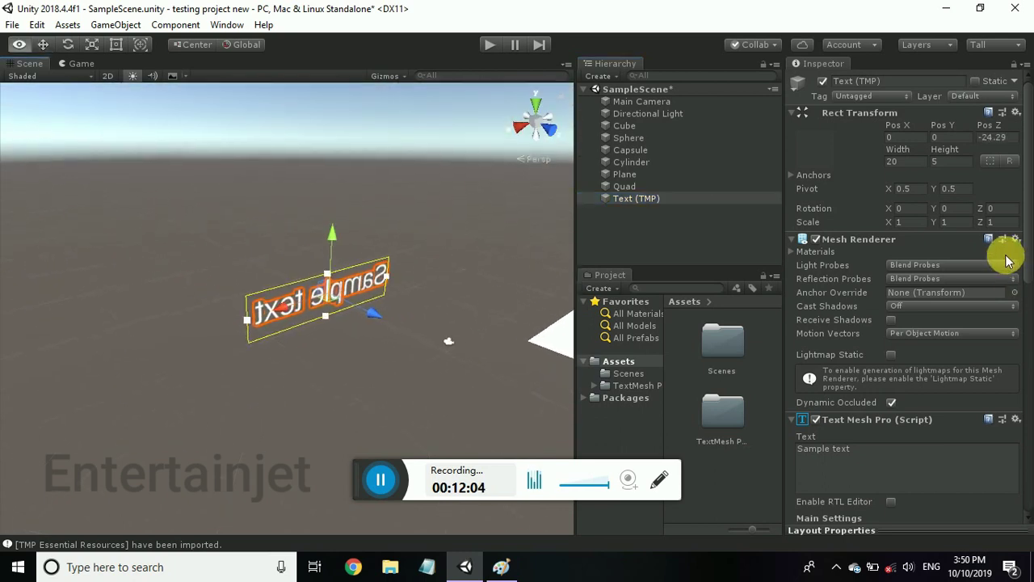
pyautogui.moveTo(56, 226)
pyautogui.keyDown('alt'); pyautogui.mouseDown()
pyautogui.moveTo(308, 301)
pyautogui.moveTo(535, 206)
pyautogui.moveTo(154, 303)
pyautogui.mouseUp(); pyautogui.keyUp('alt')
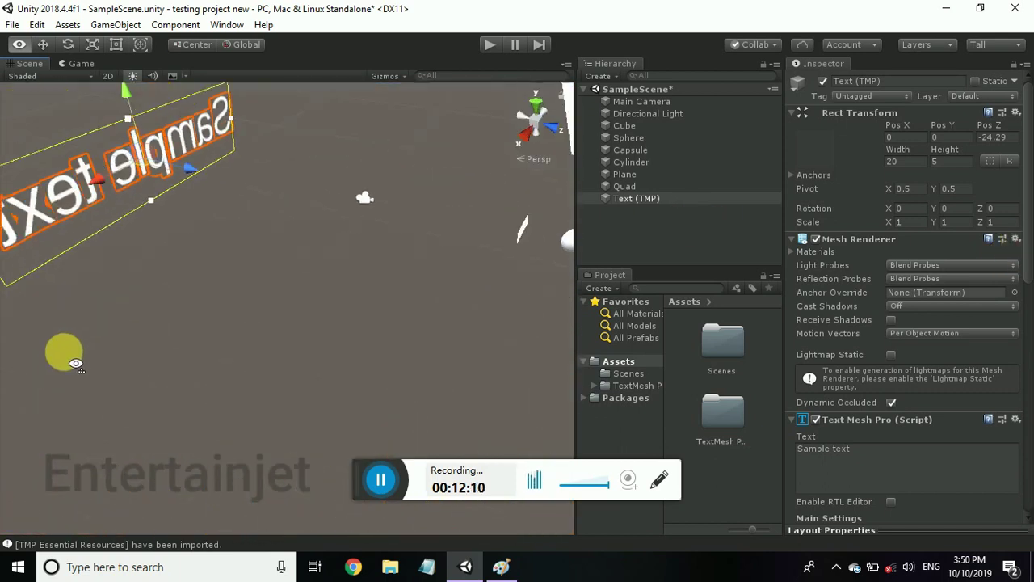
pyautogui.click(639, 215)
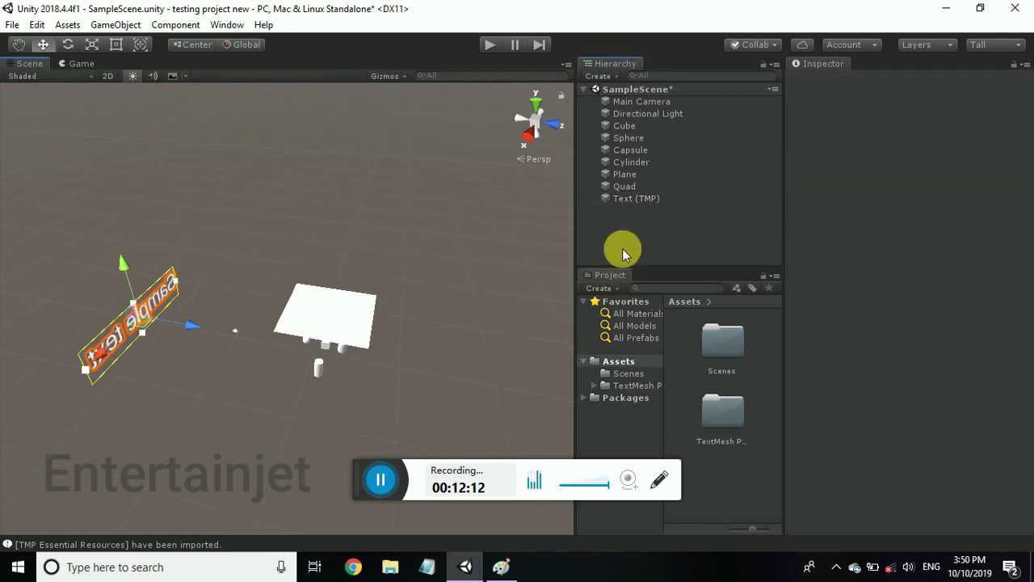
pyautogui.rightClick(639, 215)
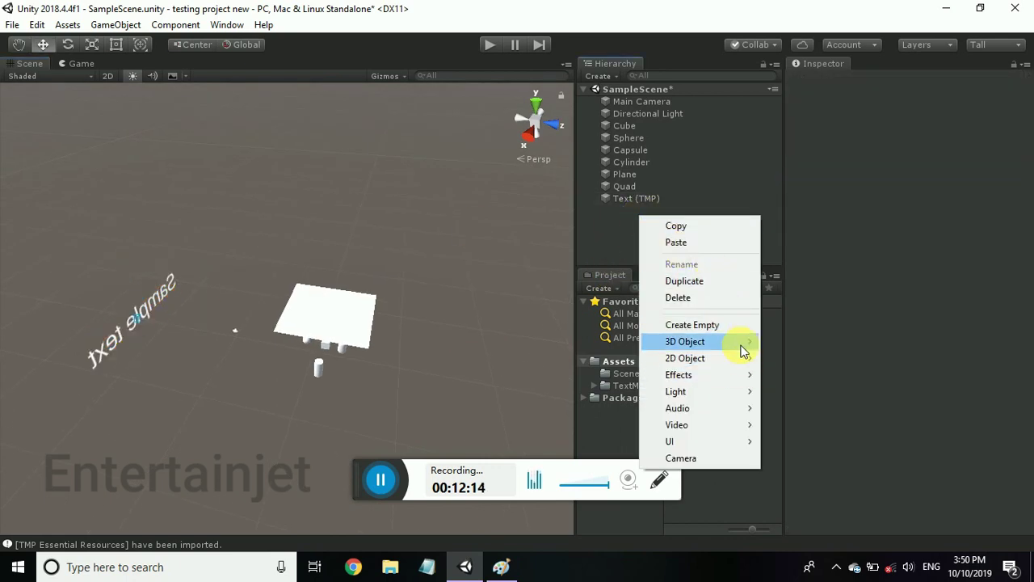
pyautogui.moveTo(741, 348)
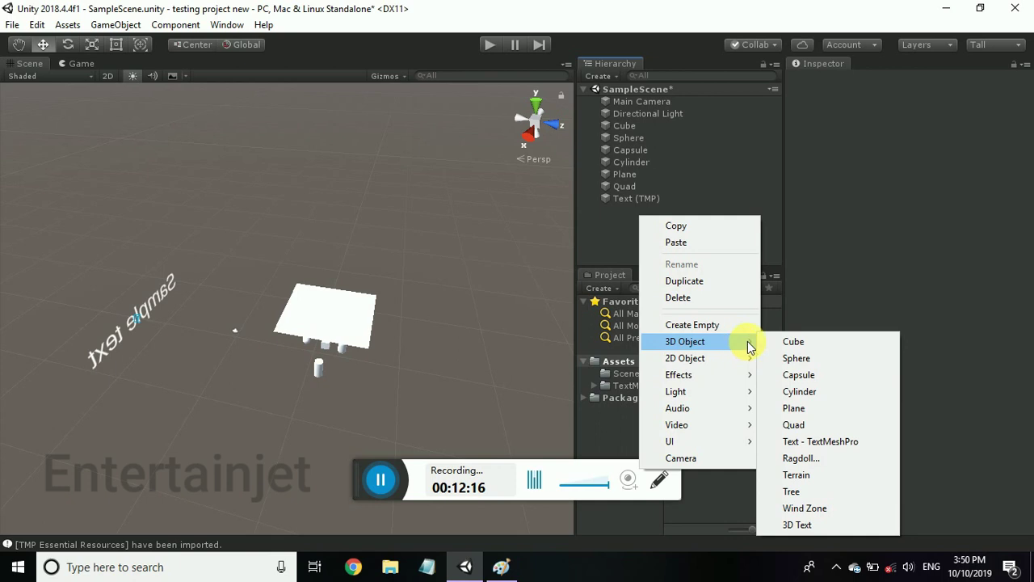
pyautogui.click(828, 458)
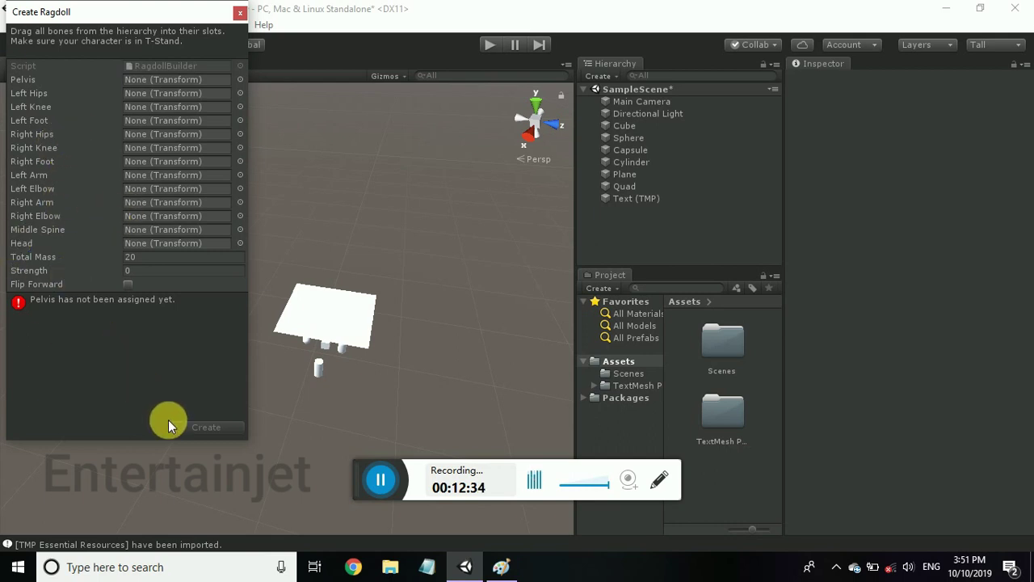
pyautogui.click(241, 13)
pyautogui.rightClick(605, 229)
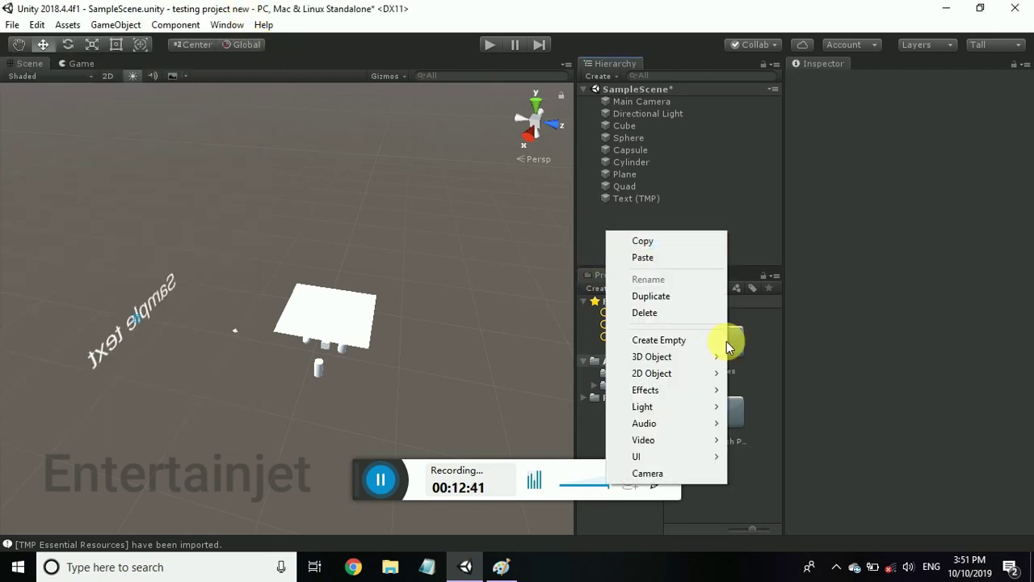
# Add a Terrain at the origin and orbit the view to look over it.
pyautogui.moveTo(693, 359)
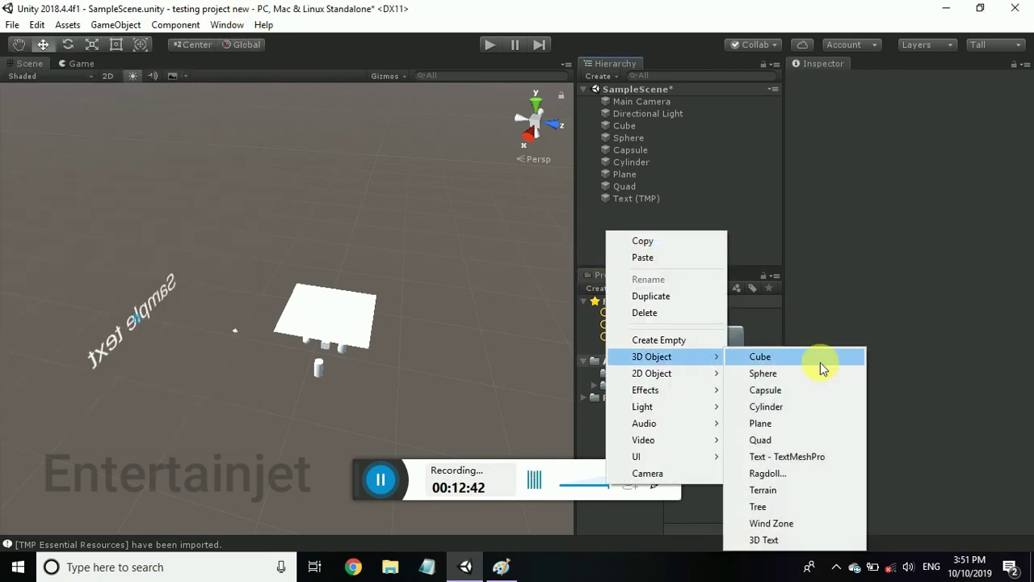
pyautogui.click(848, 488)
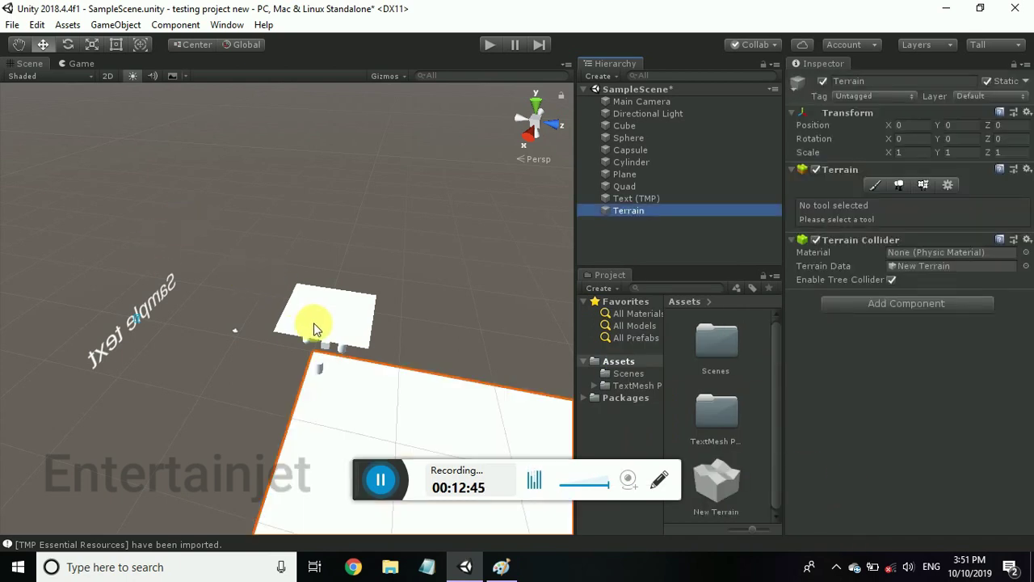
pyautogui.moveTo(331, 265)
pyautogui.mouseDown(button='right')
pyautogui.moveTo(446, 331)
pyautogui.moveTo(8, 282)
pyautogui.mouseUp(button='right')
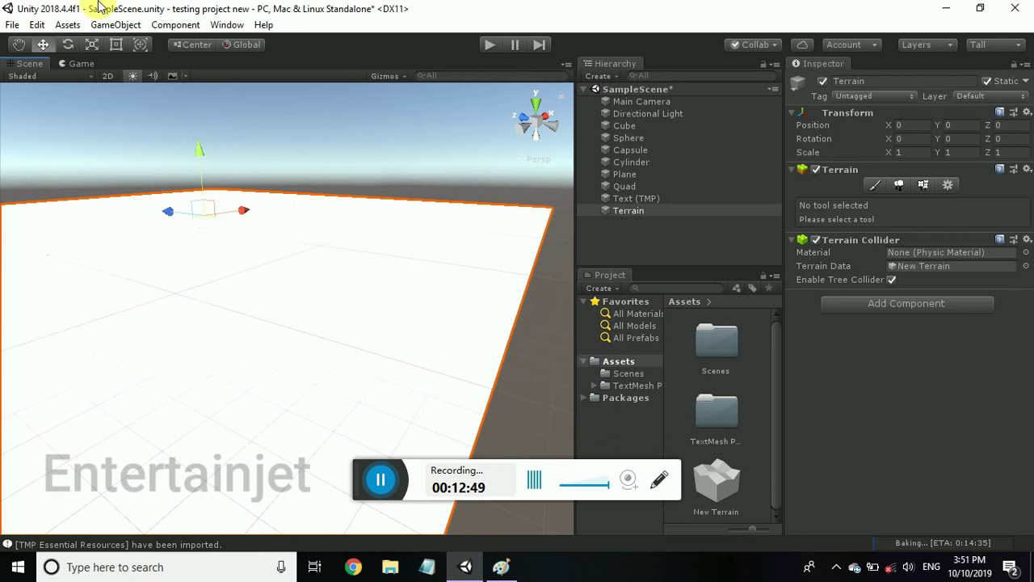
pyautogui.moveTo(457, 154)
pyautogui.mouseDown(button='right')
pyautogui.moveTo(378, 244)
pyautogui.moveTo(307, 249)
pyautogui.mouseUp(button='right')
pyautogui.moveTo(432, 212)
pyautogui.mouseDown(button='right')
pyautogui.moveTo(312, 205)
pyautogui.moveTo(102, 221)
pyautogui.moveTo(1010, 65)
pyautogui.mouseUp(button='right')
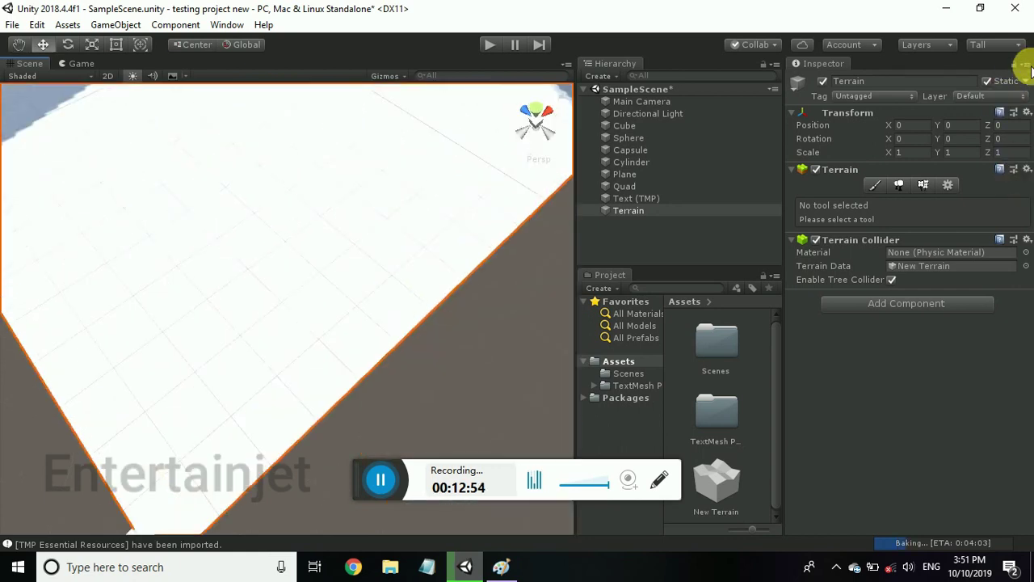
pyautogui.moveTo(433, 321); pyautogui.dragTo(472, 240, button='right')
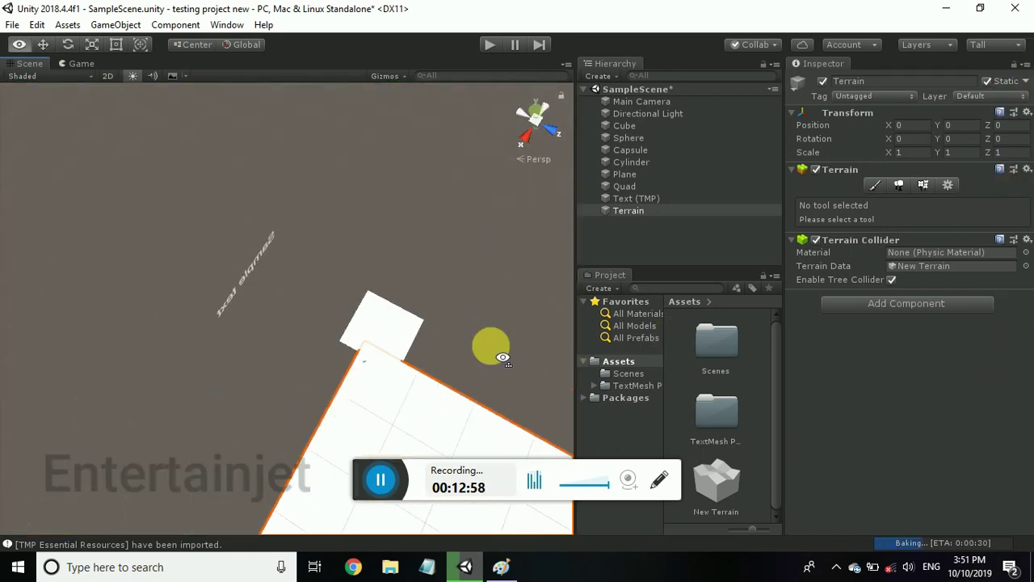
pyautogui.moveTo(472, 239); pyautogui.dragTo(365, 390, button='right')
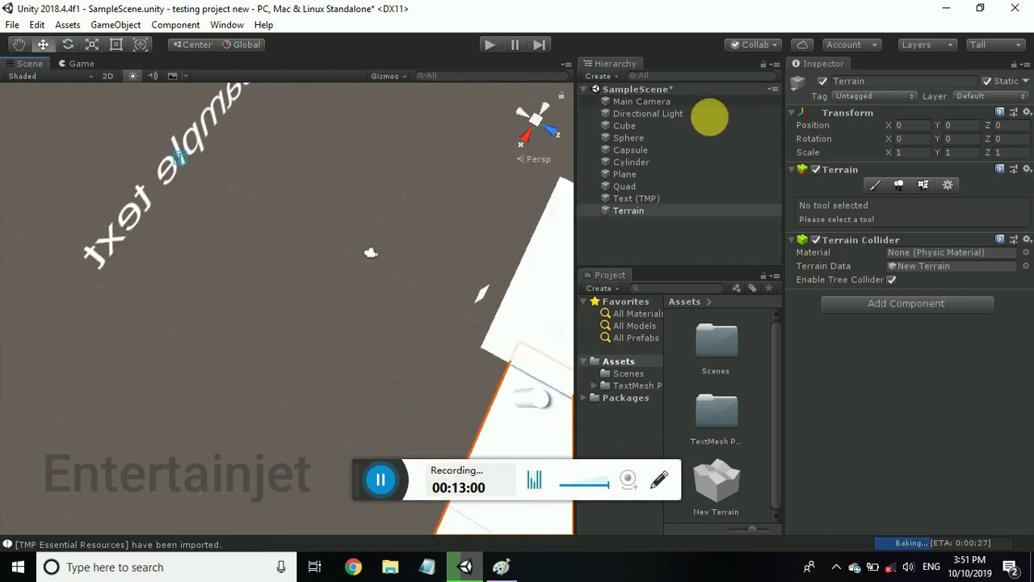
pyautogui.click(636, 240)
pyautogui.rightClick(636, 239)
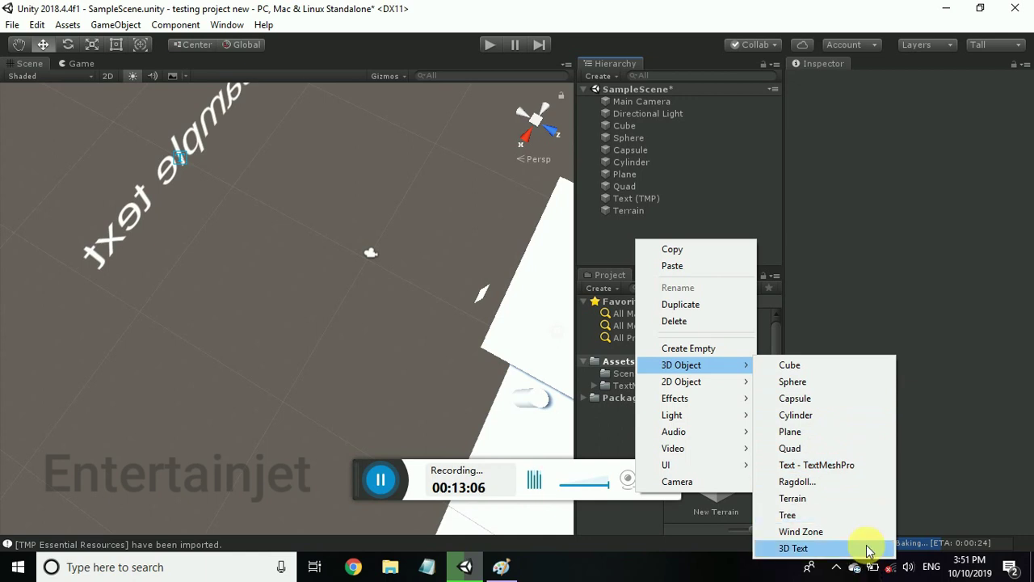
# Add a Wind Zone and orbit the view around it.
pyautogui.click(854, 529)
pyautogui.moveTo(238, 189)
pyautogui.mouseDown(button='right')
pyautogui.moveTo(398, 298)
pyautogui.moveTo(91, 458)
pyautogui.moveTo(800, 487)
pyautogui.mouseUp(button='right')
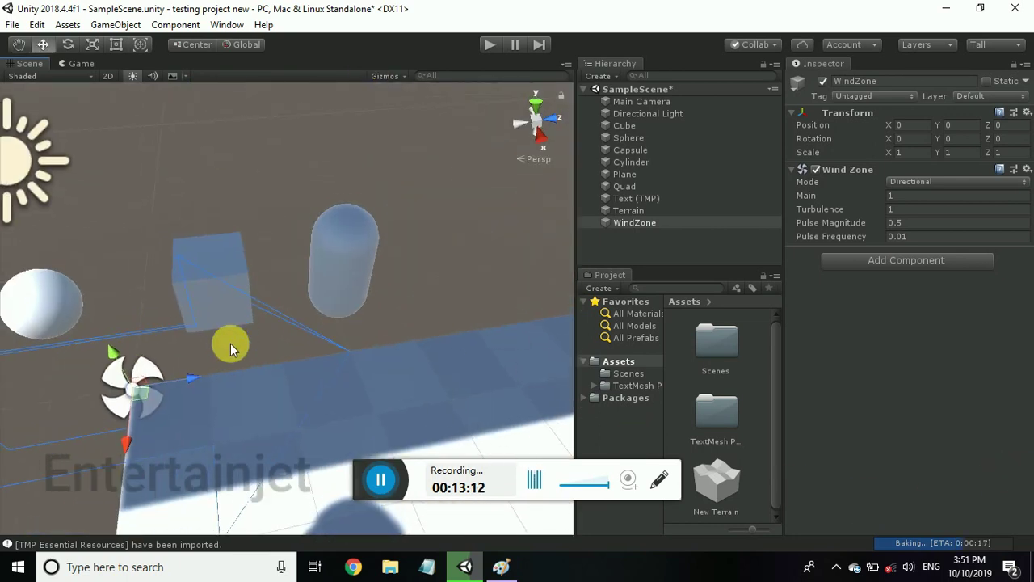
pyautogui.scroll(-3, 230, 345)
pyautogui.scroll(-3, 231, 346)
pyautogui.scroll(-2, 230, 346)
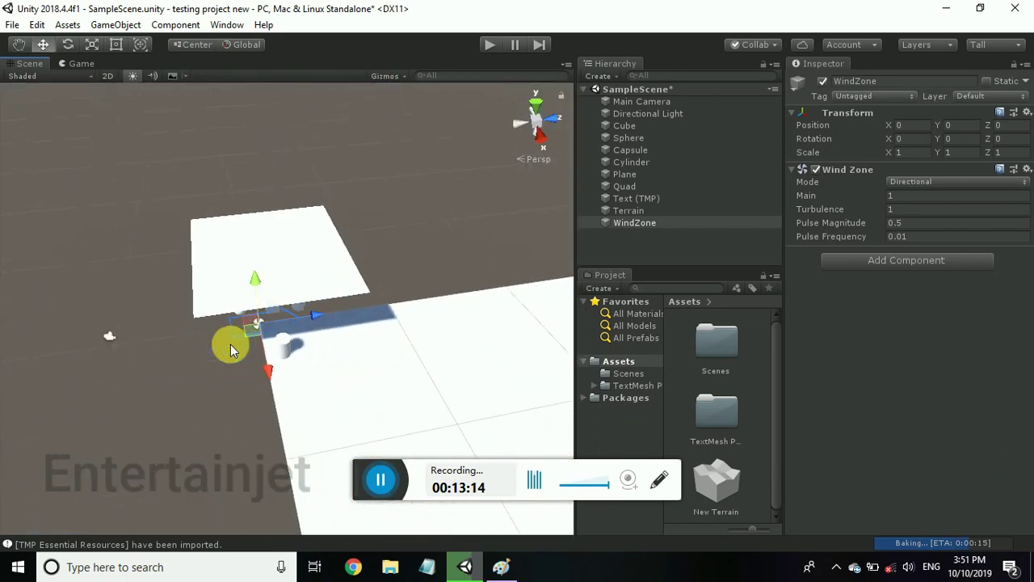
# Add a 3D Text reading Hello World and move it along Z to -13.61.
pyautogui.rightClick(646, 251)
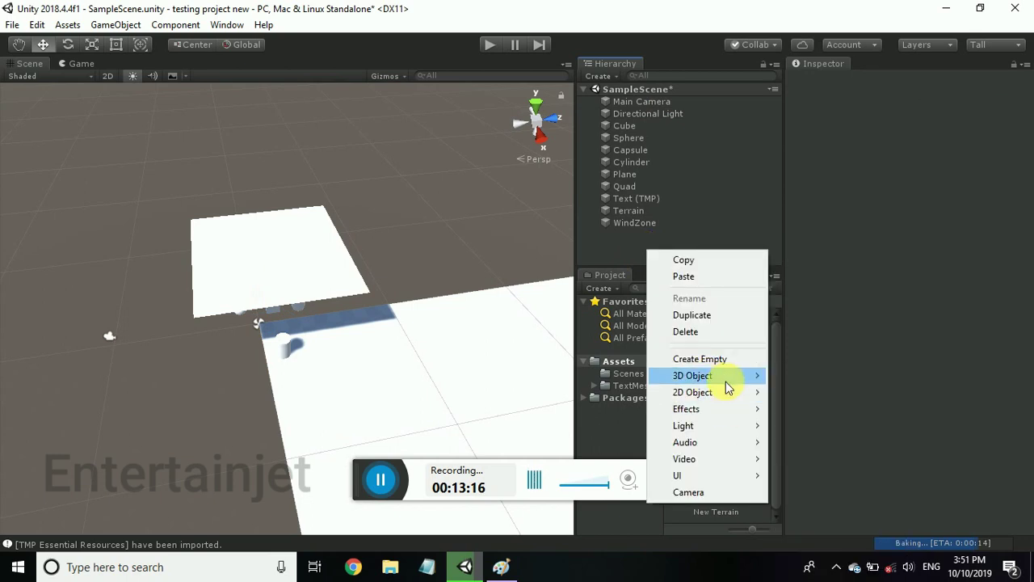
pyautogui.moveTo(727, 378)
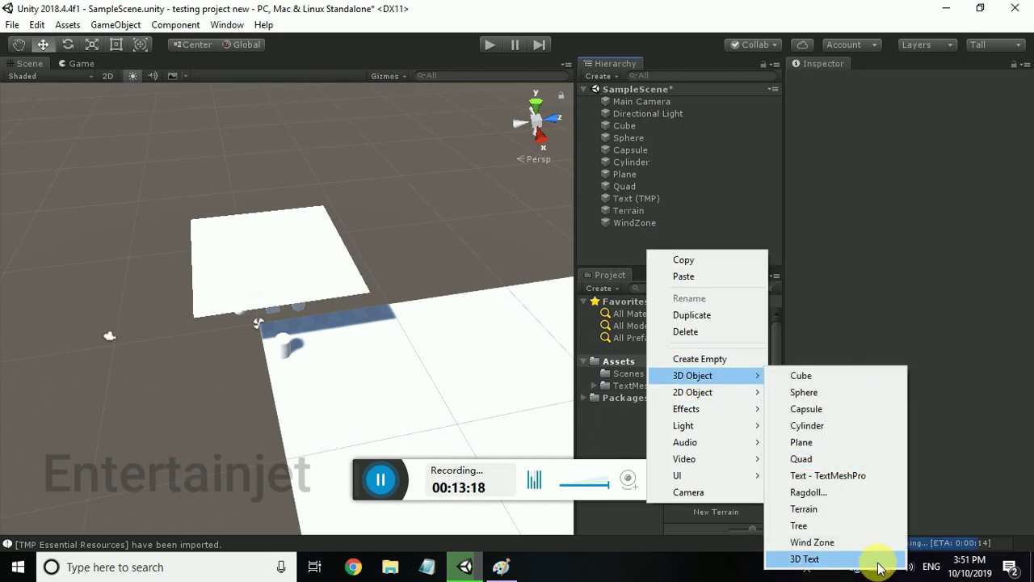
pyautogui.click(878, 562)
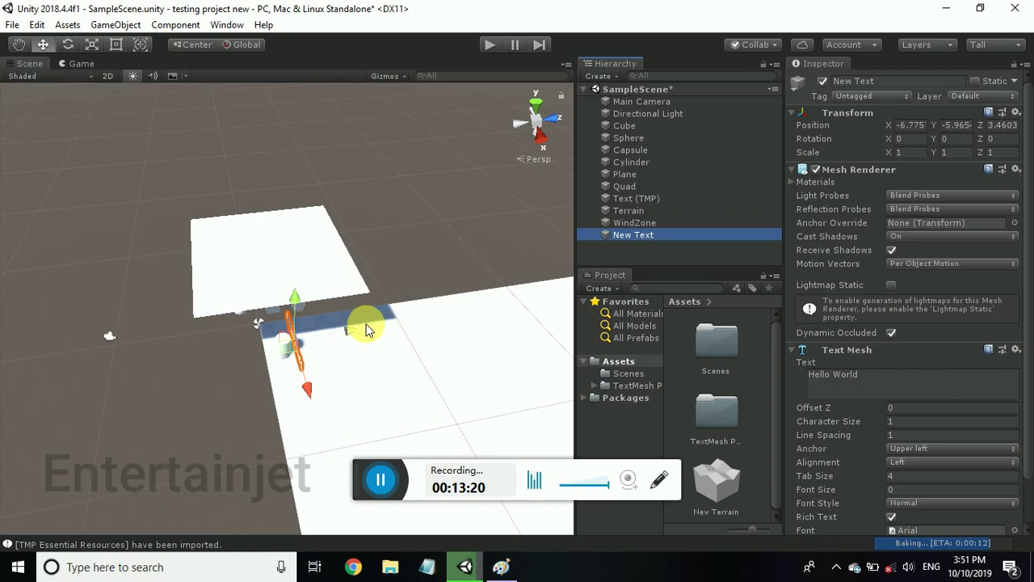
pyautogui.click(293, 369)
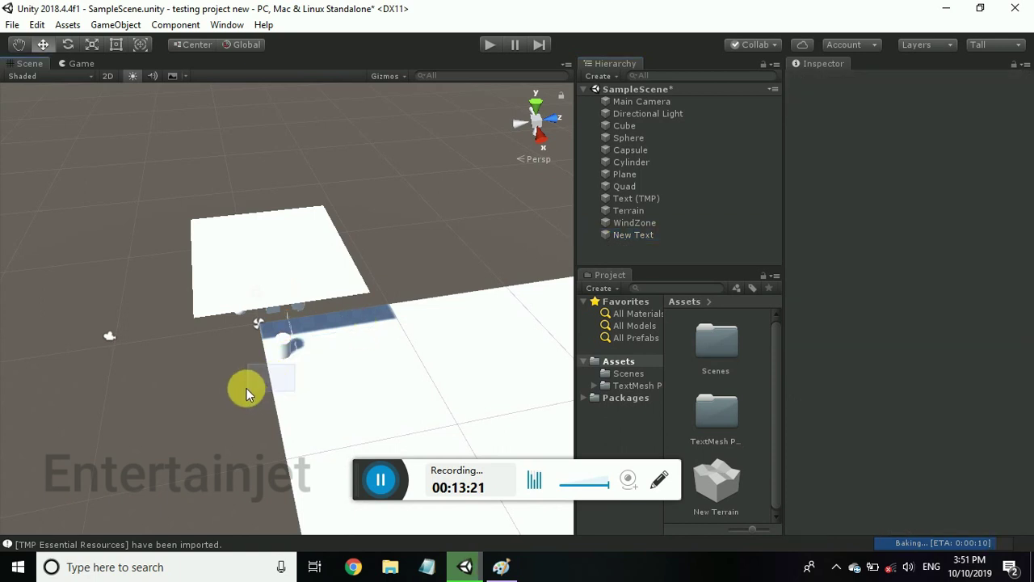
pyautogui.click(621, 234)
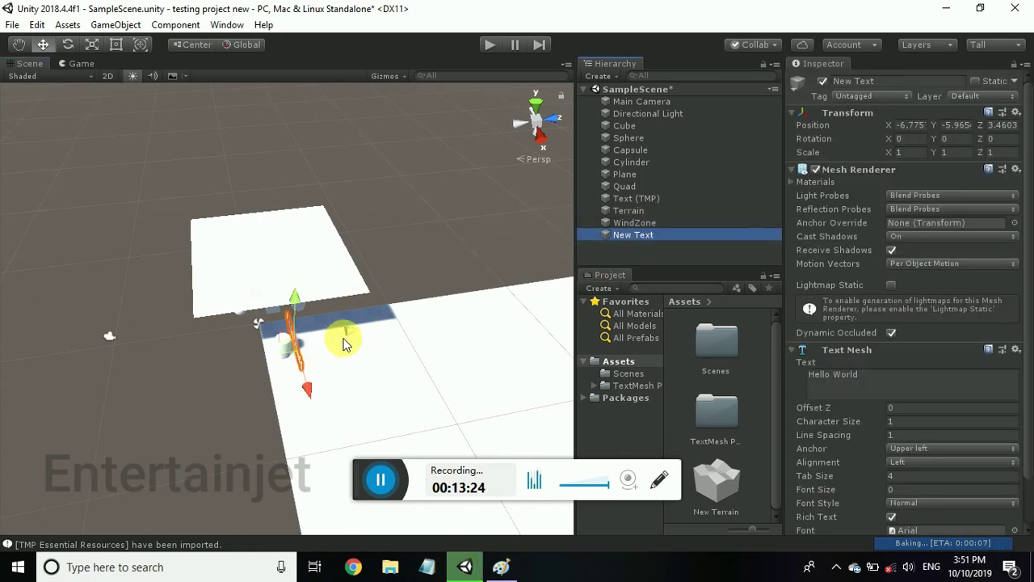
pyautogui.moveTo(343, 345); pyautogui.dragTo(166, 388)
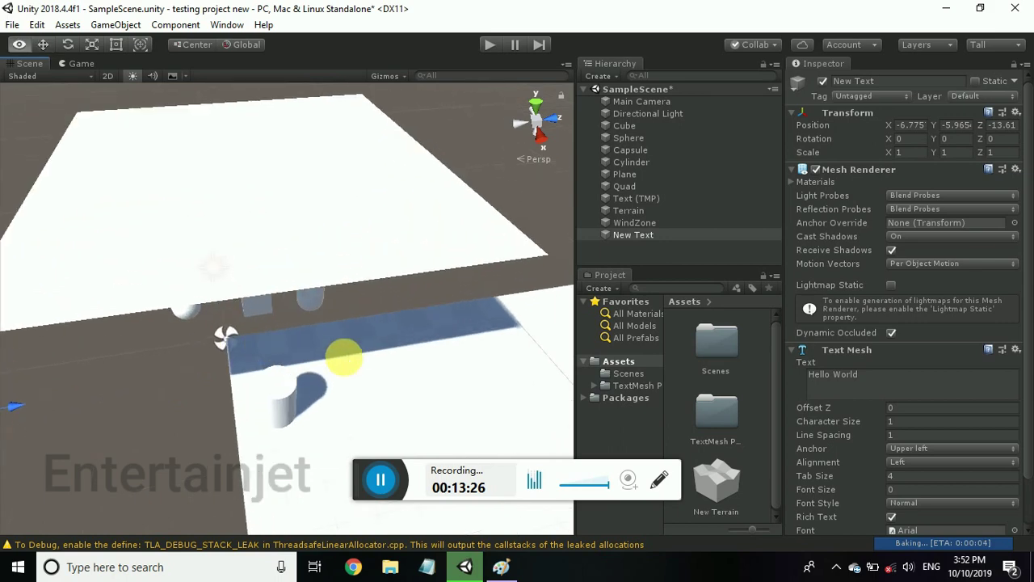